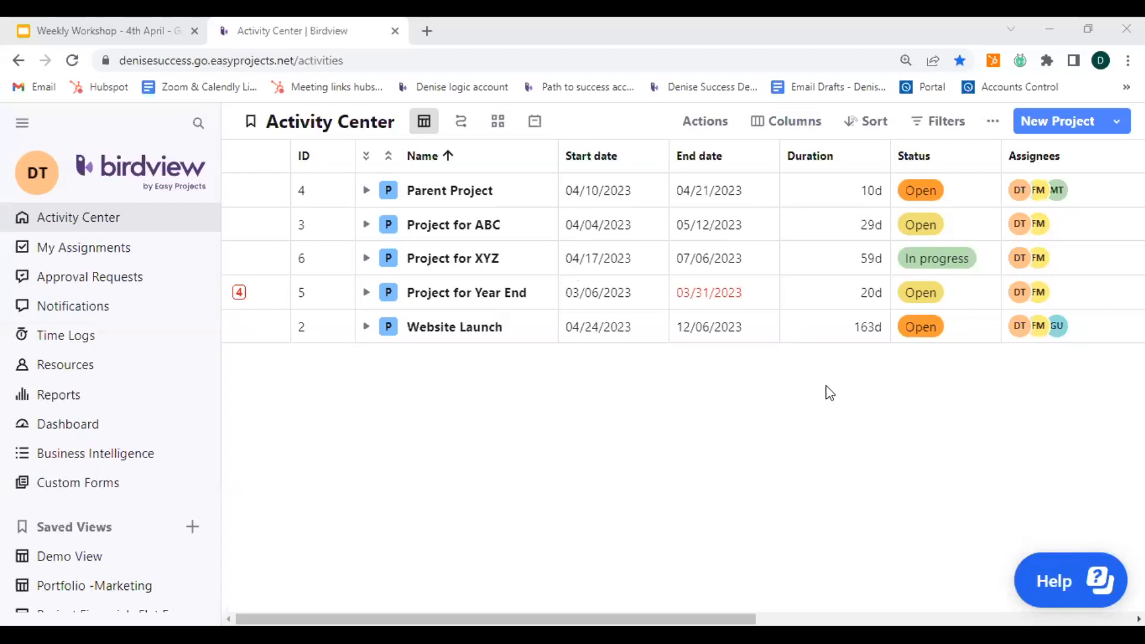
- Open the Activity Center filters and review the full list of available filters, from Status down to Projects, Customers & more
left_click(951, 123)
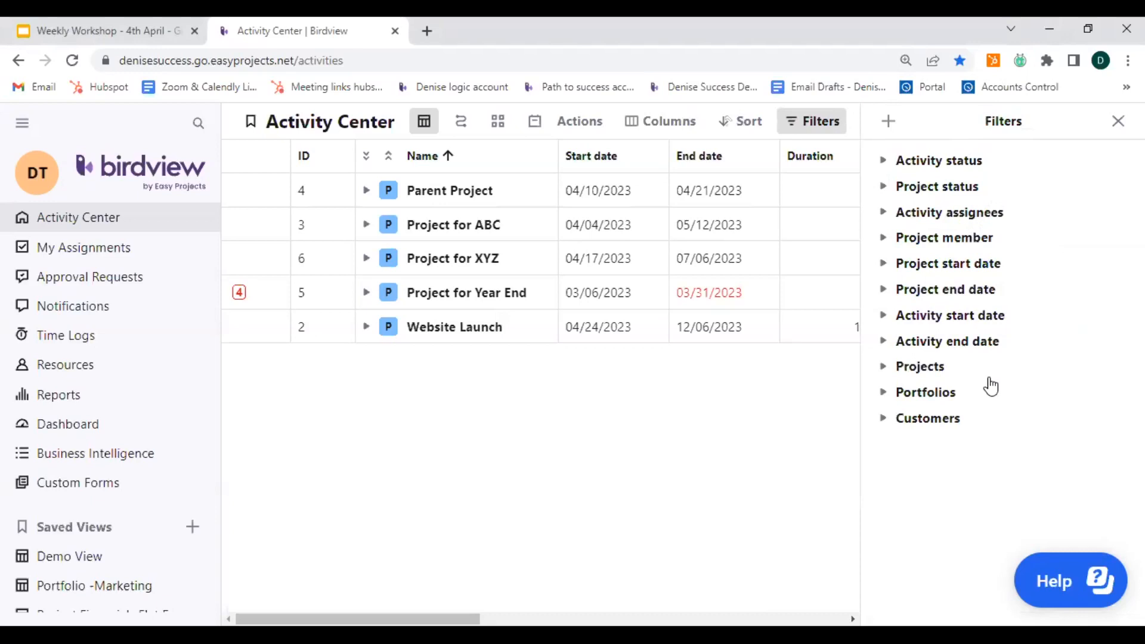
left_click(890, 125)
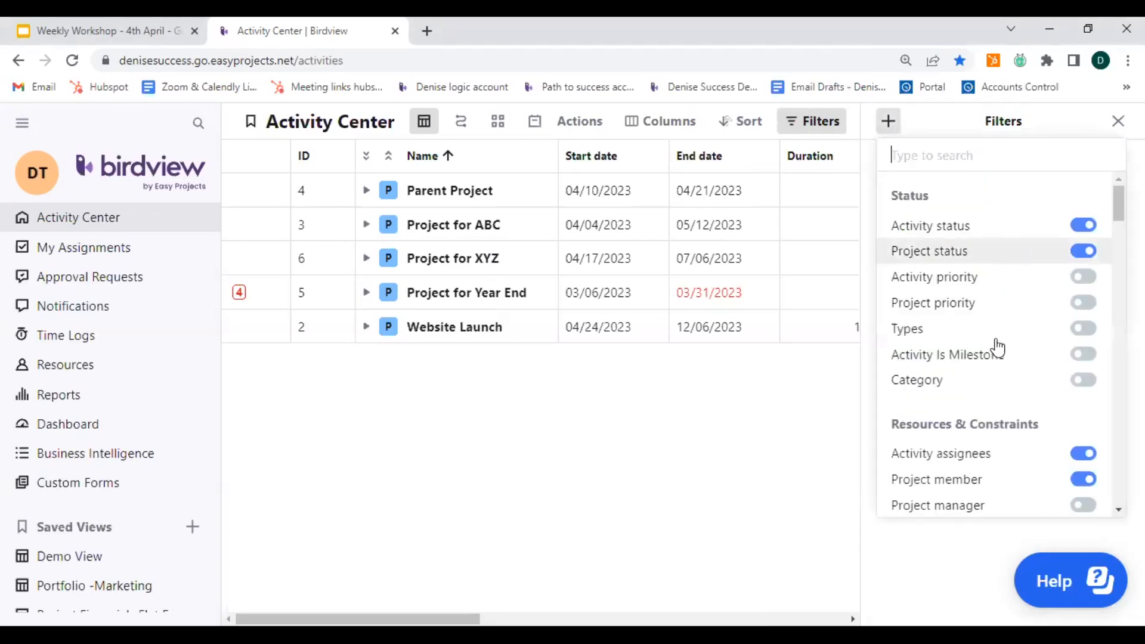
scroll(997, 346, "down", 2)
scroll(997, 340, "up", 2)
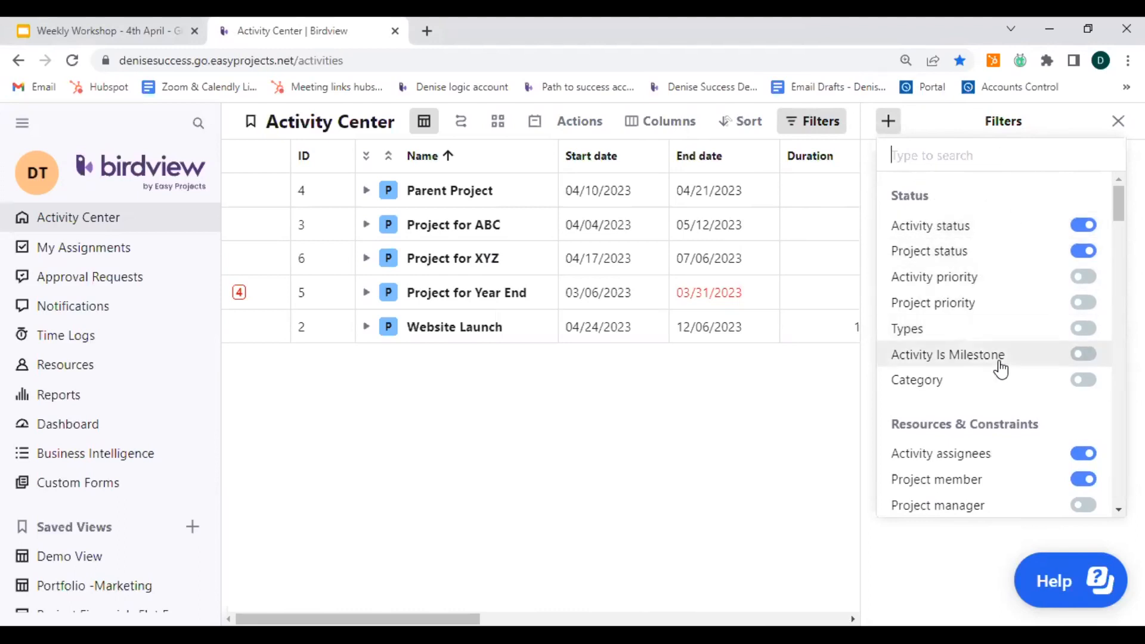
scroll(1001, 370, "down", 1)
scroll(1000, 364, "down", 1)
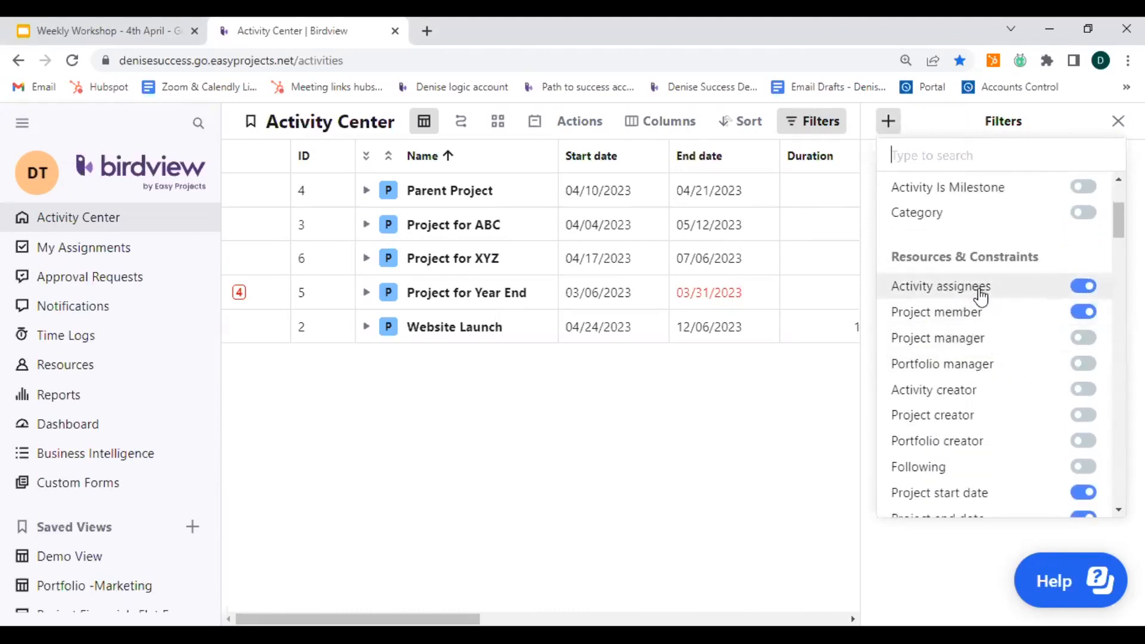
scroll(1010, 392, "down", 2)
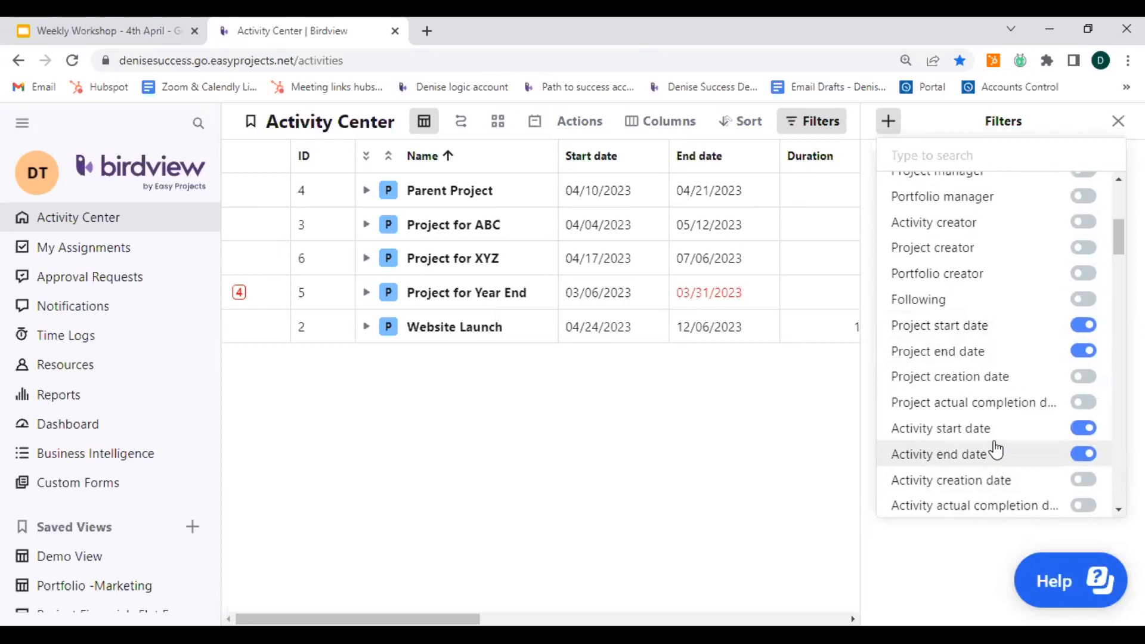
scroll(994, 441, "down", 2)
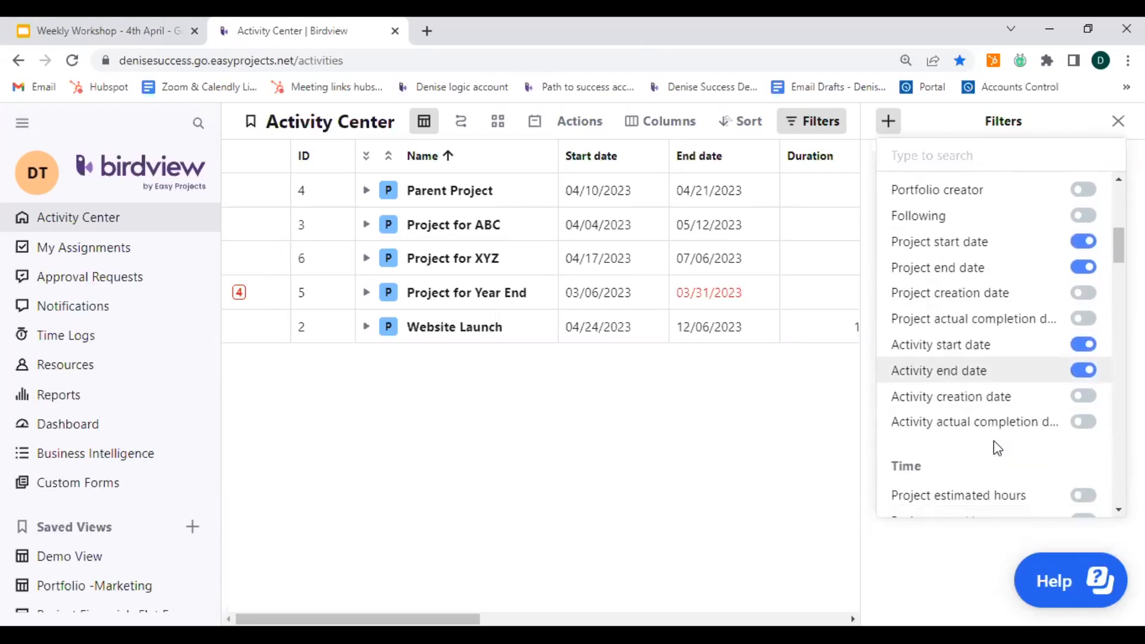
scroll(994, 442, "down", 4)
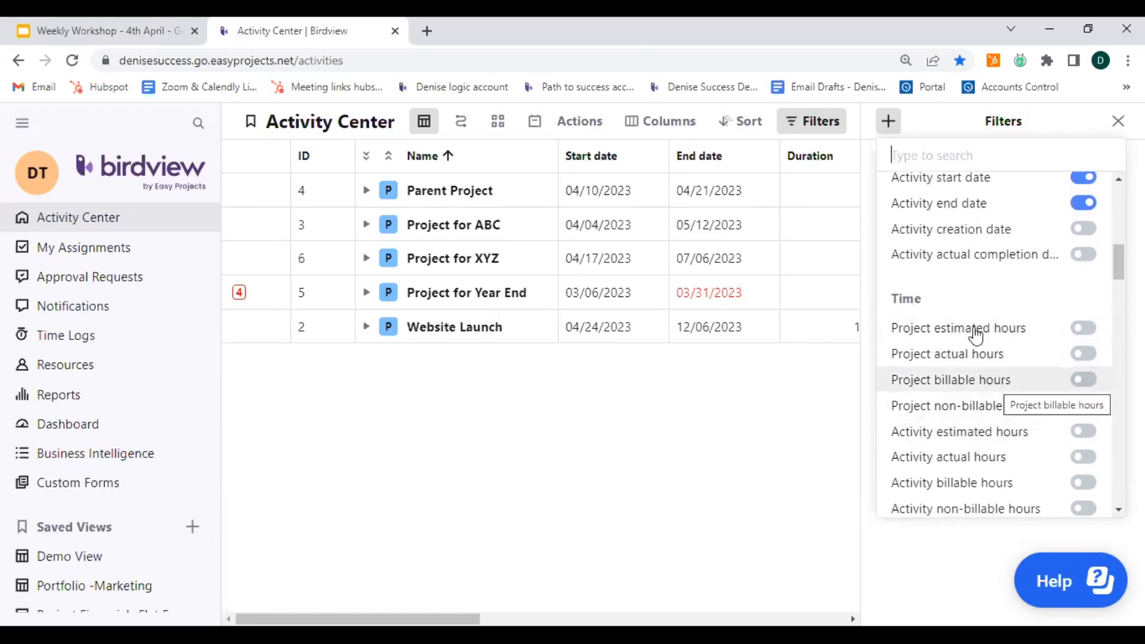
scroll(977, 419, "down", 5)
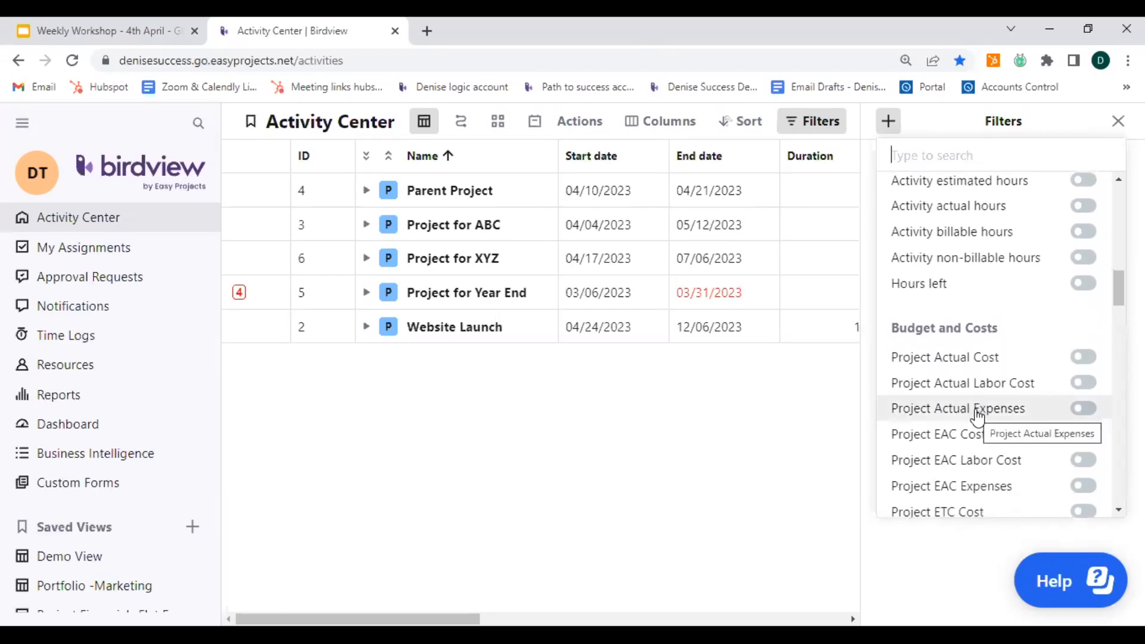
scroll(978, 418, "down", 7)
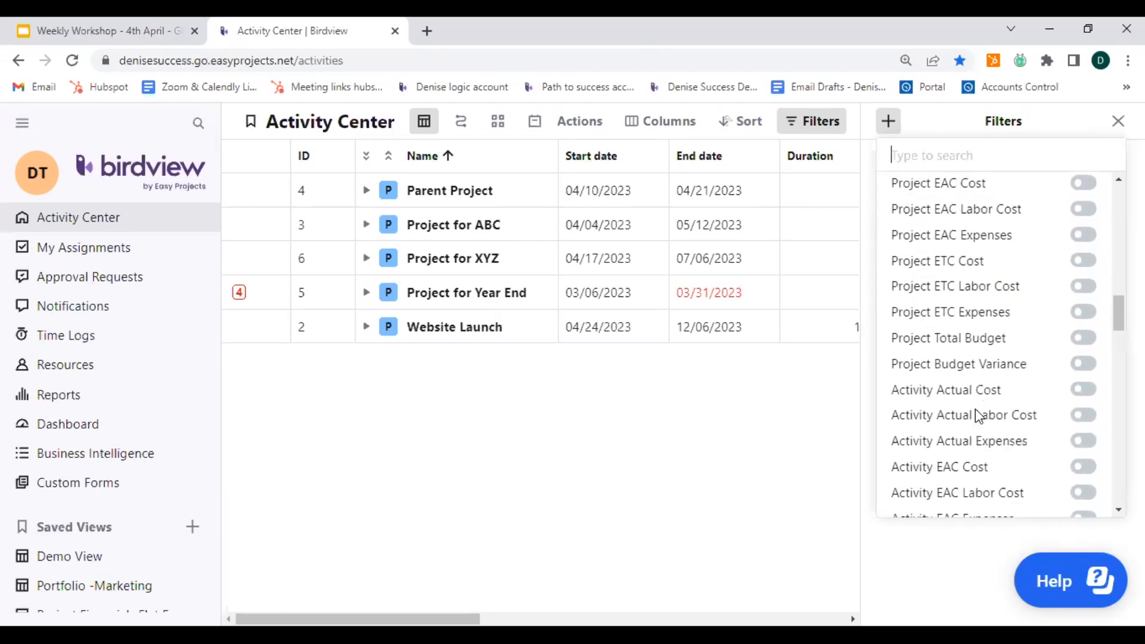
scroll(979, 416, "down", 3)
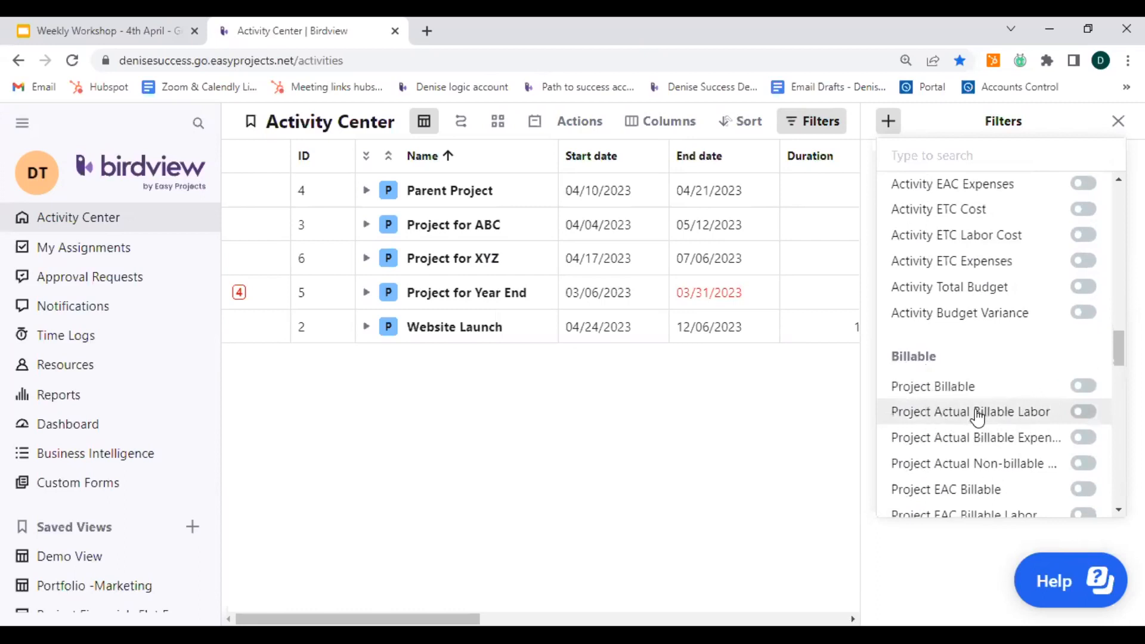
scroll(978, 418, "down", 3)
scroll(977, 418, "down", 10)
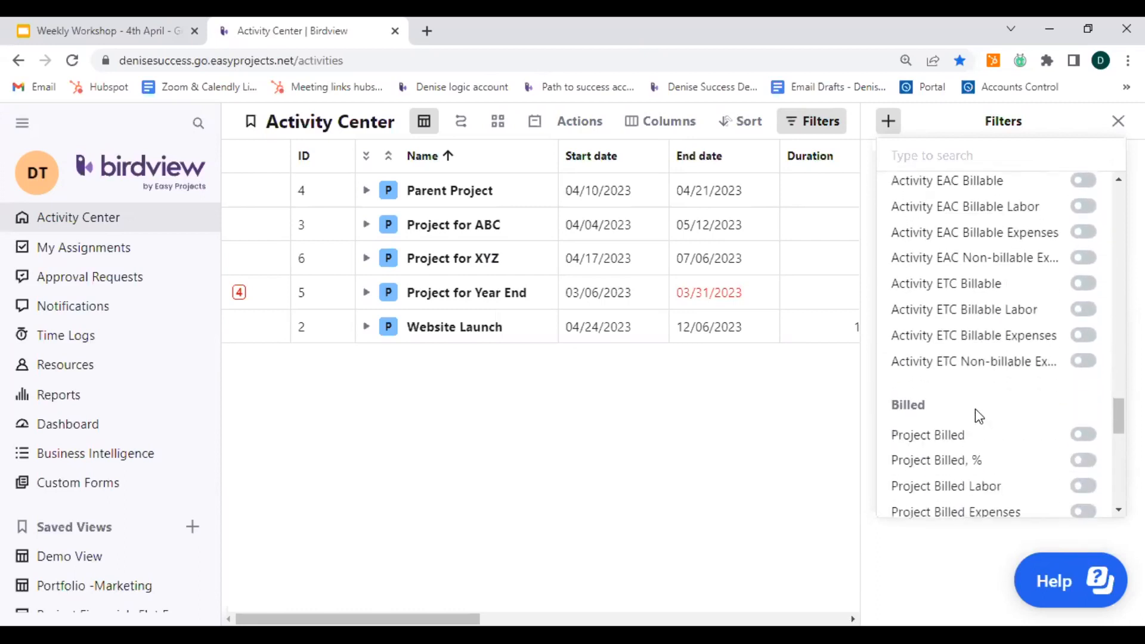
scroll(961, 411, "down", 5)
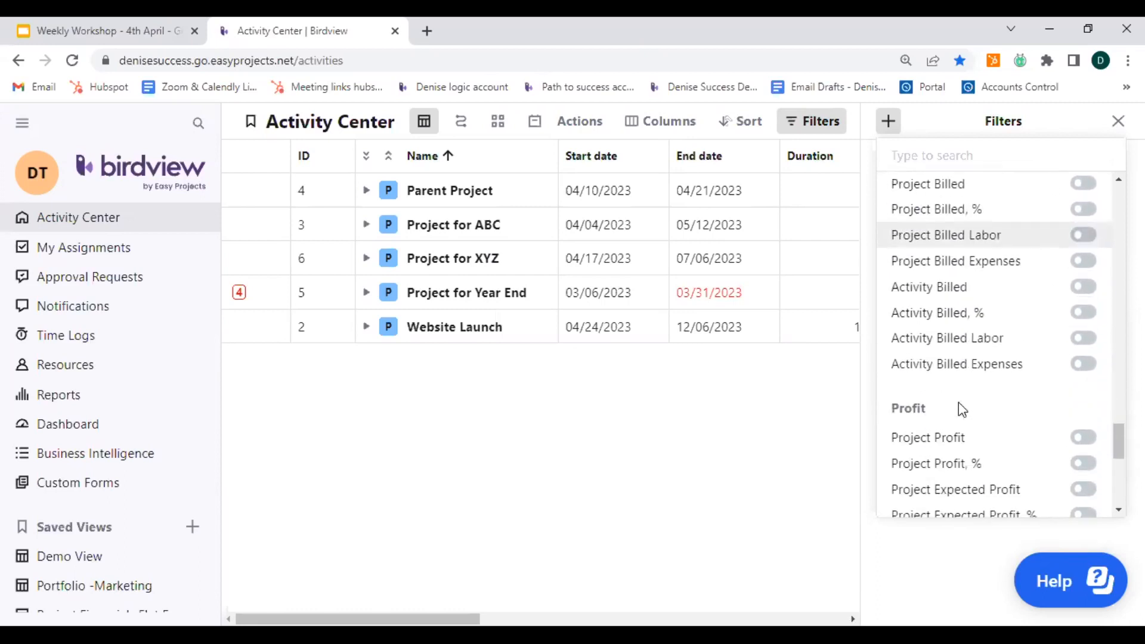
scroll(960, 407, "down", 1)
scroll(961, 405, "down", 3)
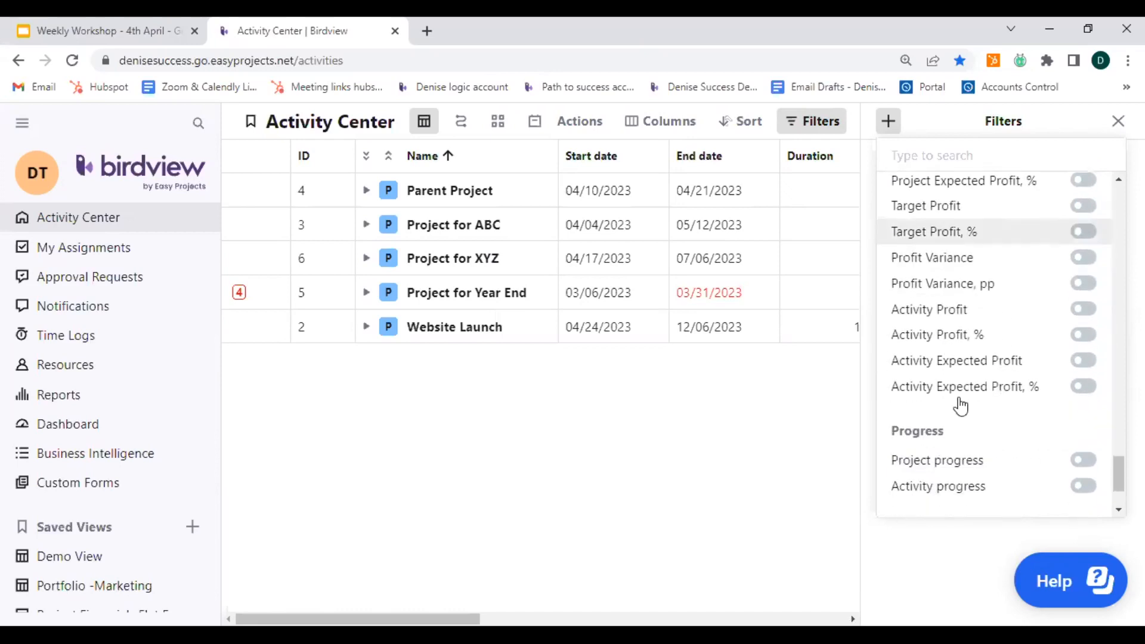
scroll(961, 400, "down", 4)
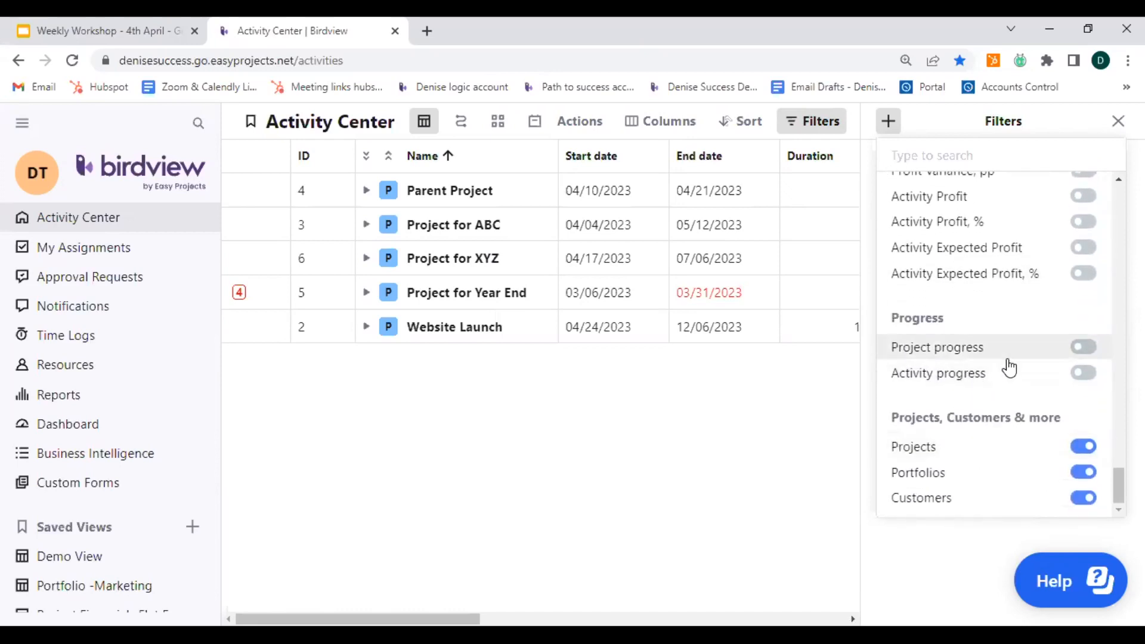
left_click(1004, 455)
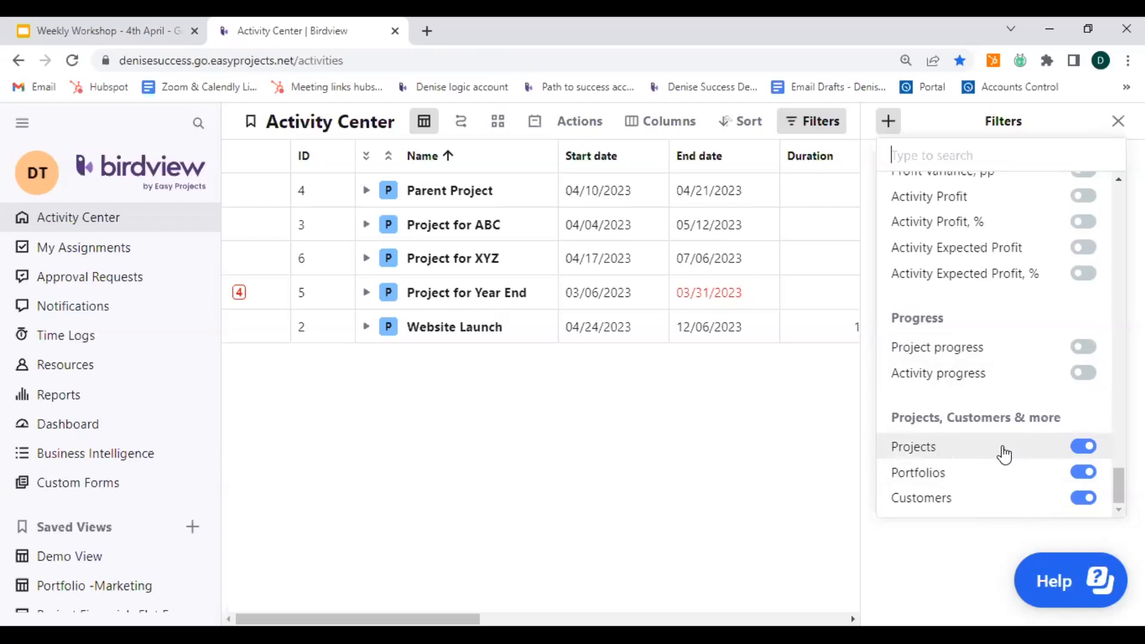
left_click(1003, 486)
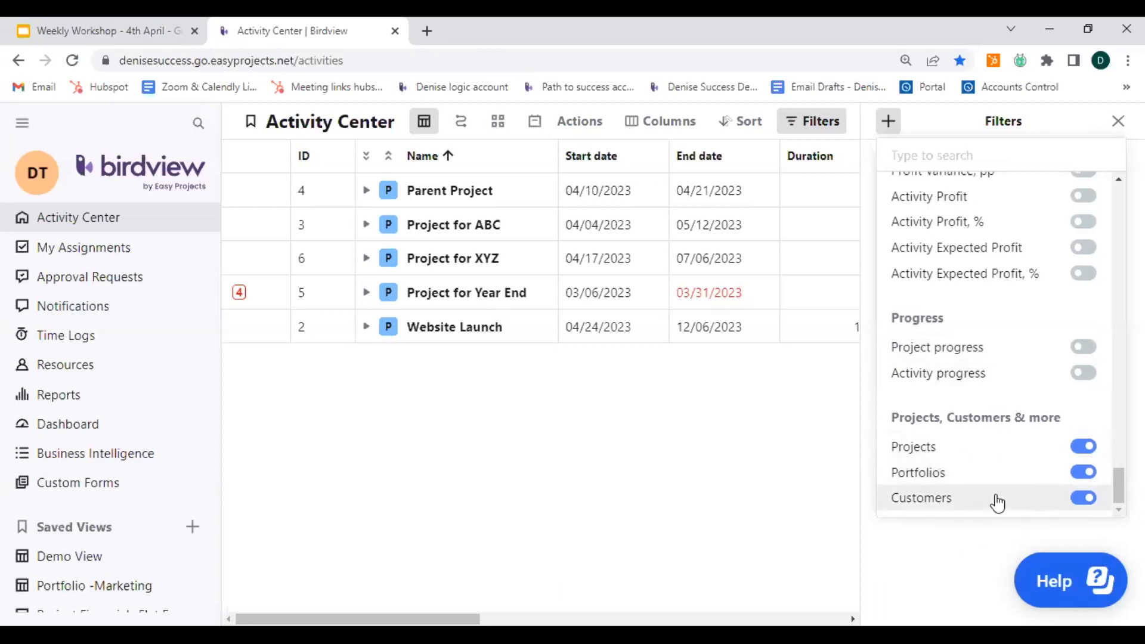
left_click(997, 498)
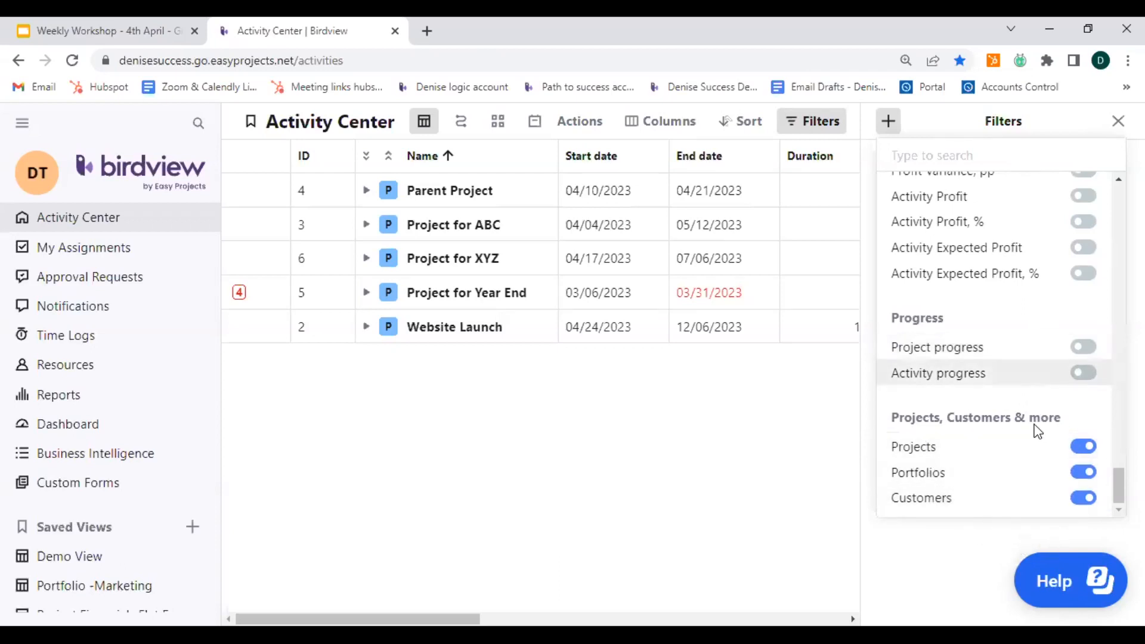
left_click(1083, 376)
left_click(933, 123)
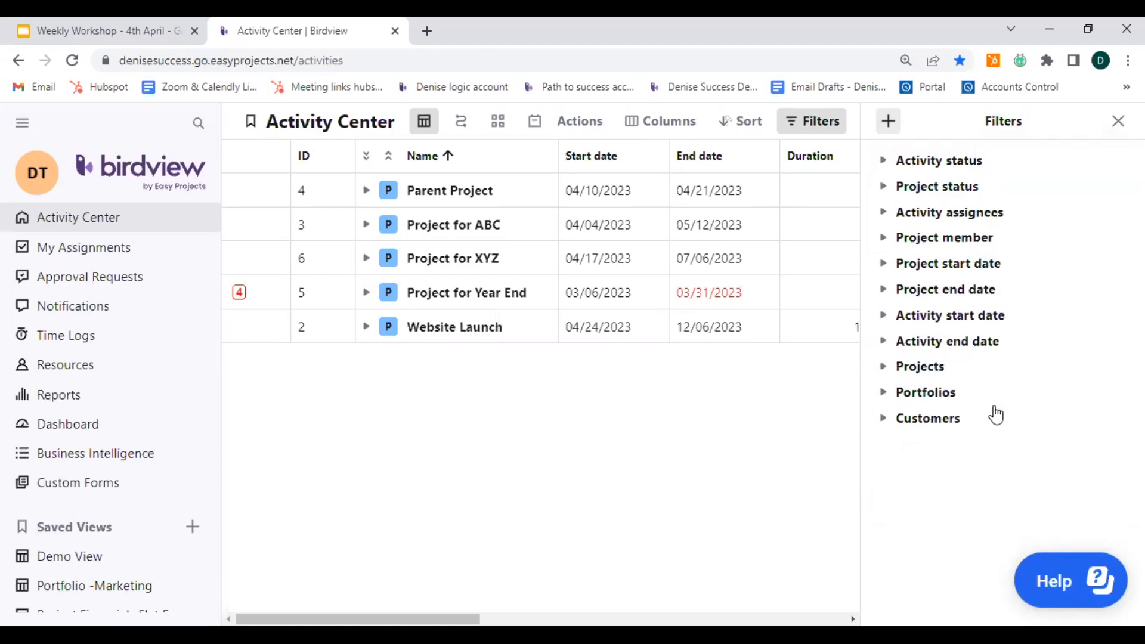
- Filter by project end date in the previous month, check the listed project's end date, and clear the filter
left_click(883, 298)
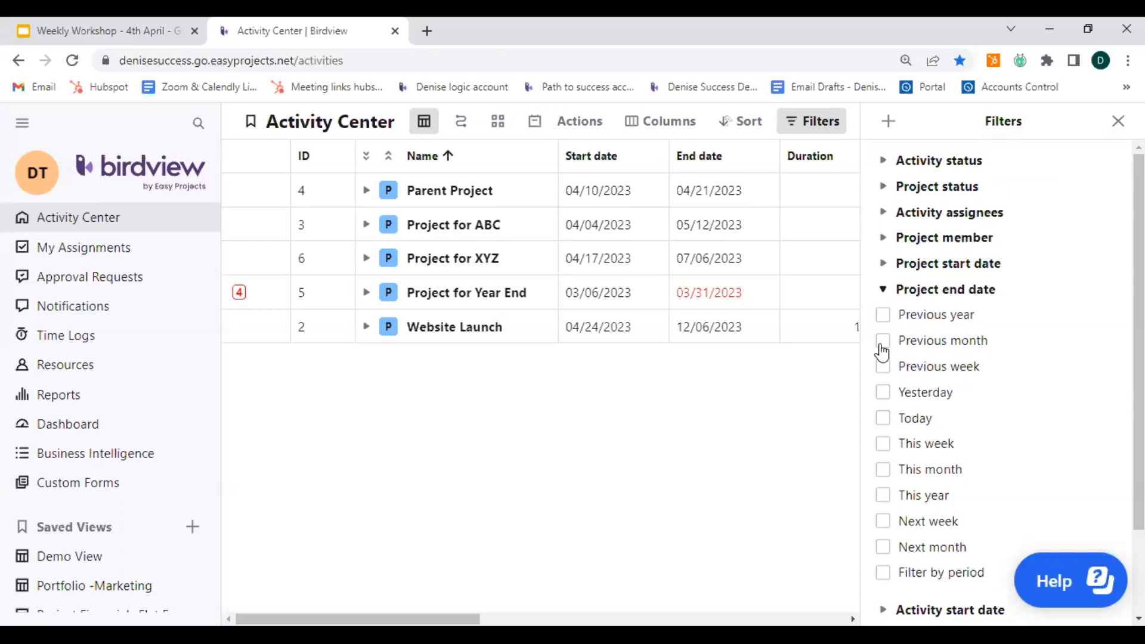
left_click(886, 353)
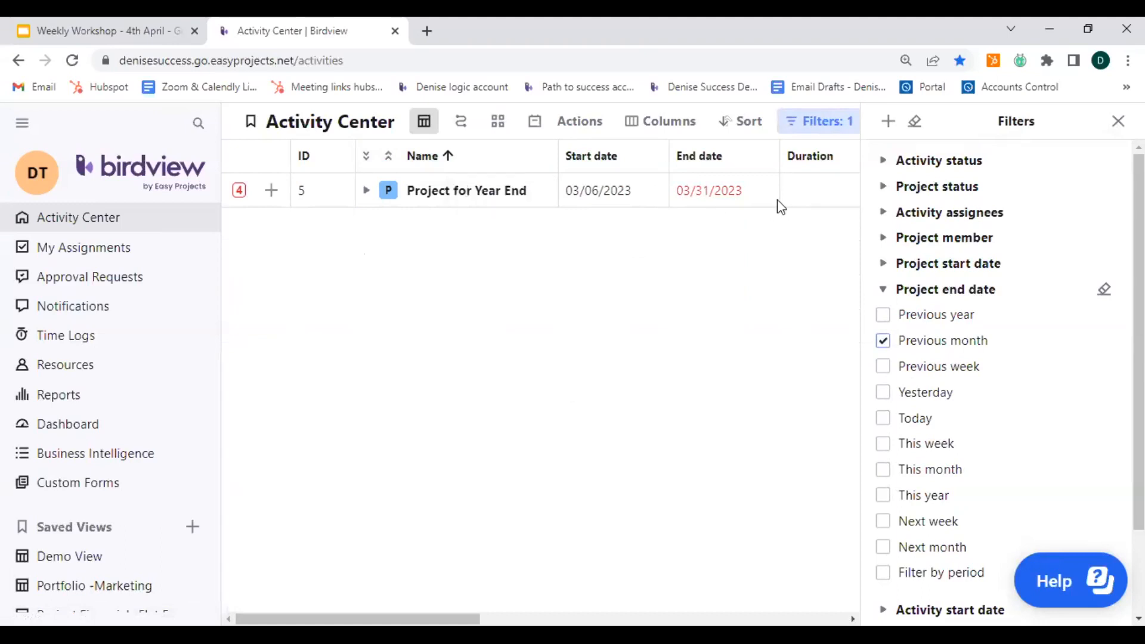
left_click(727, 206)
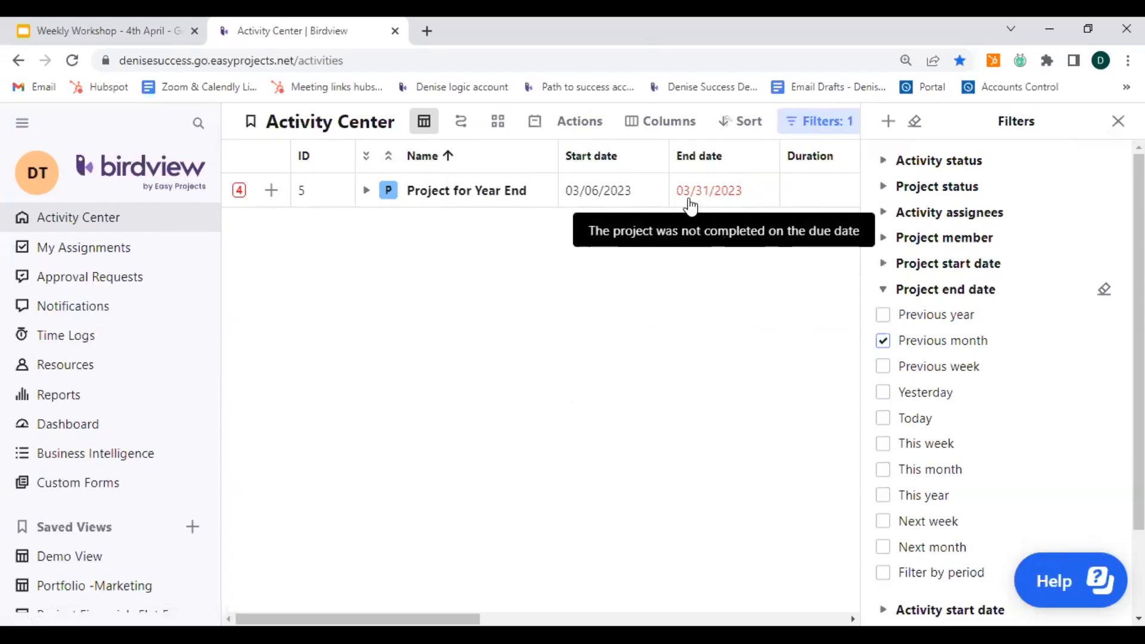
mouse_move(767, 204)
left_click(884, 340)
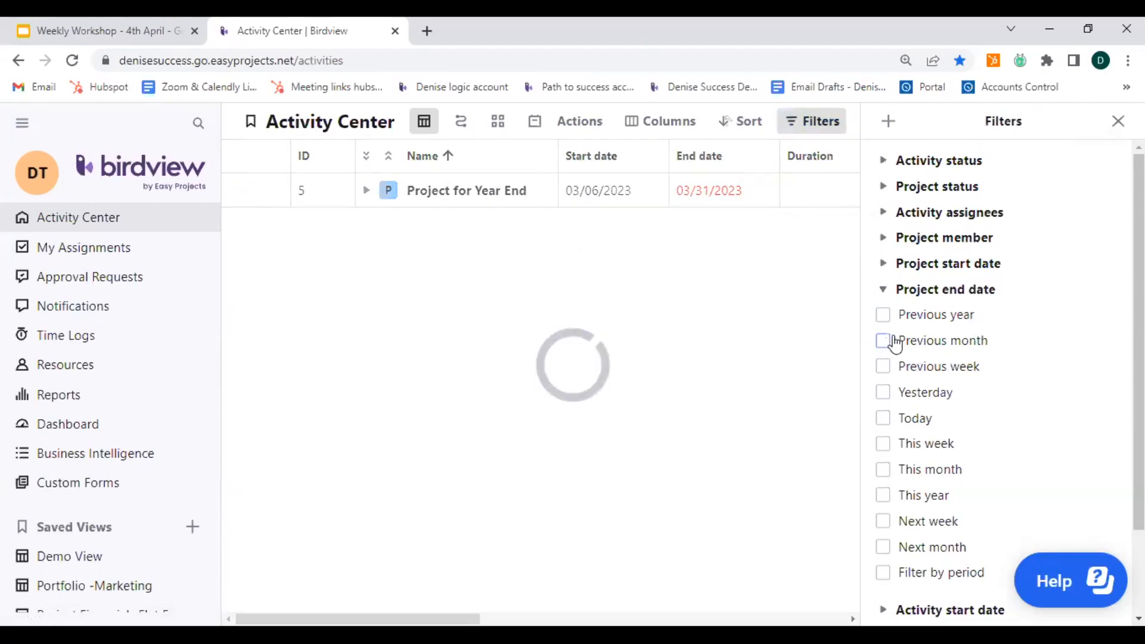
left_click(885, 292)
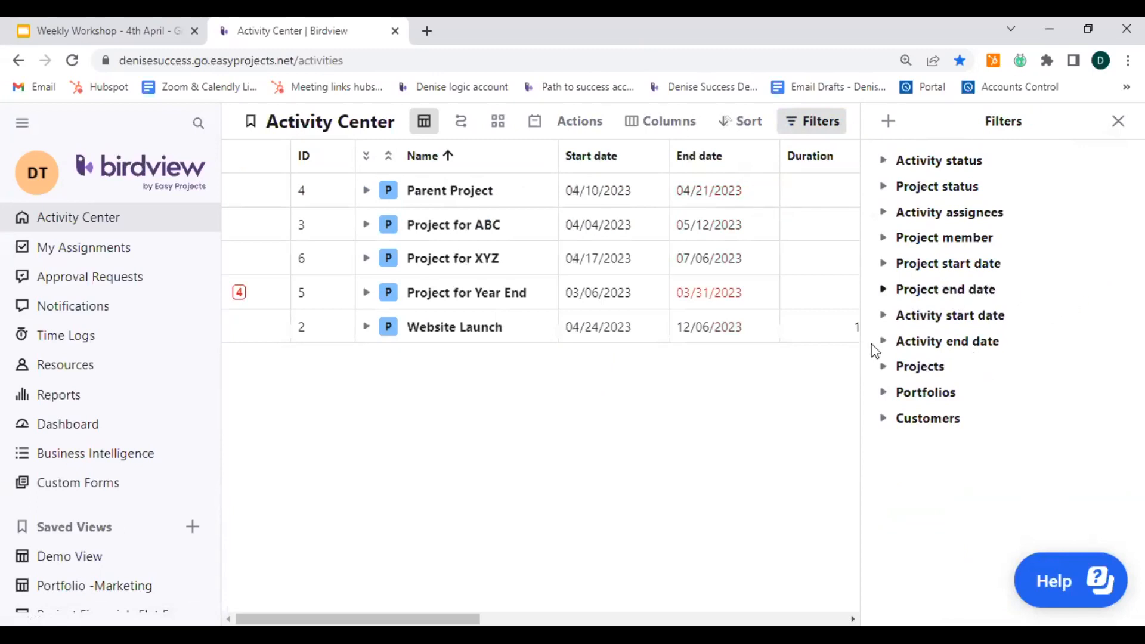
- Filter by activity end date in the previous month, inspect the activities of Project for Year End, and clear the filter
left_click(899, 350)
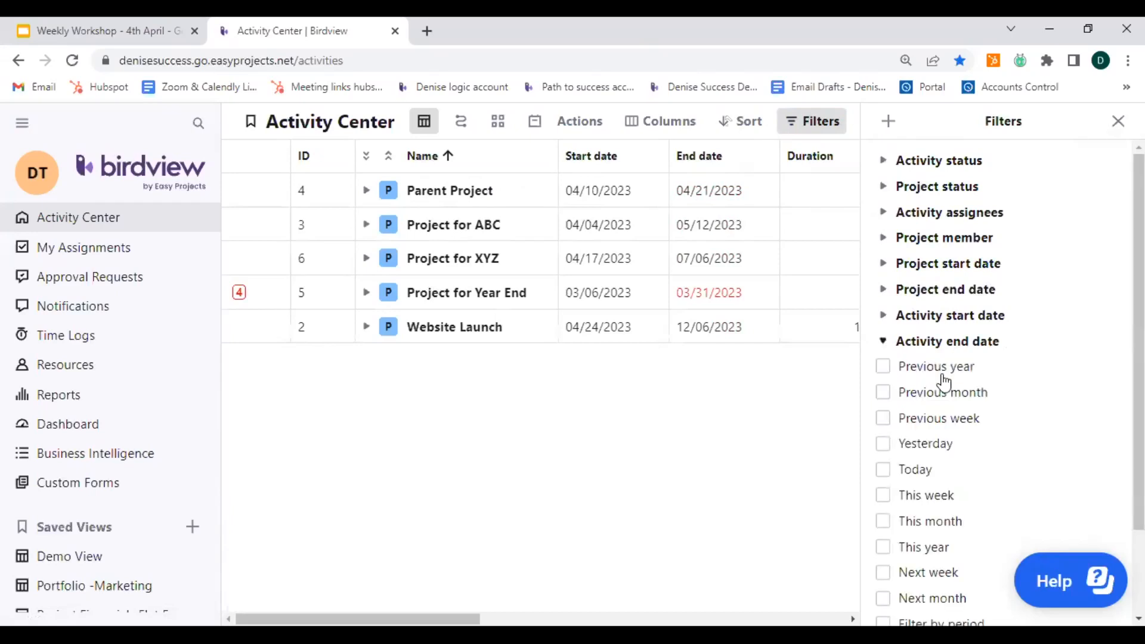
left_click(883, 394)
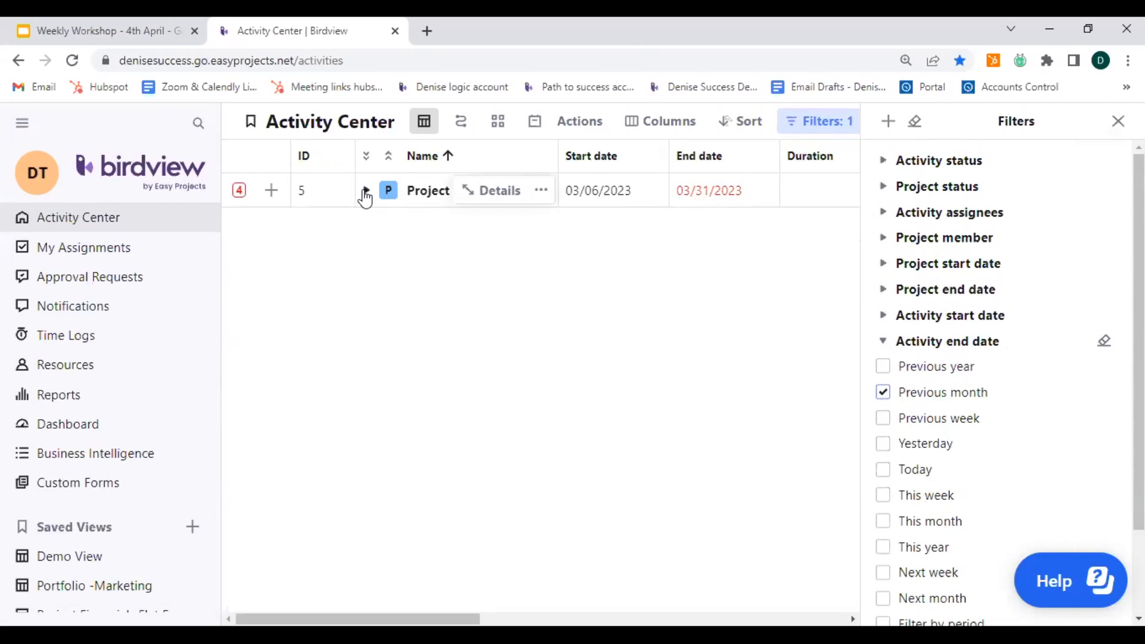
left_click(367, 192)
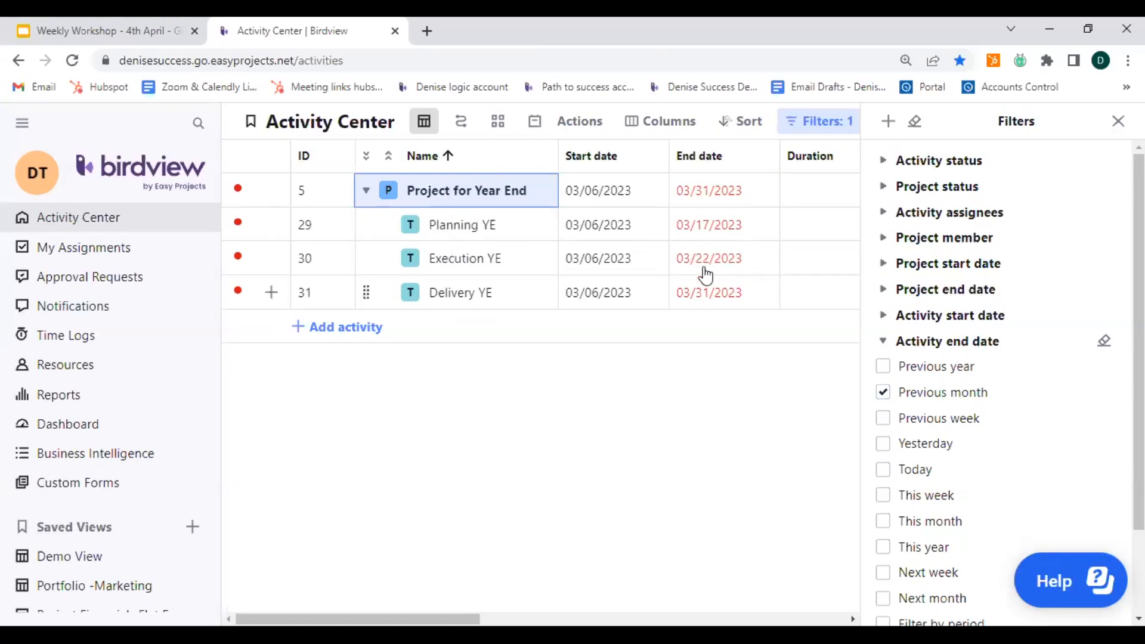
left_click(366, 190)
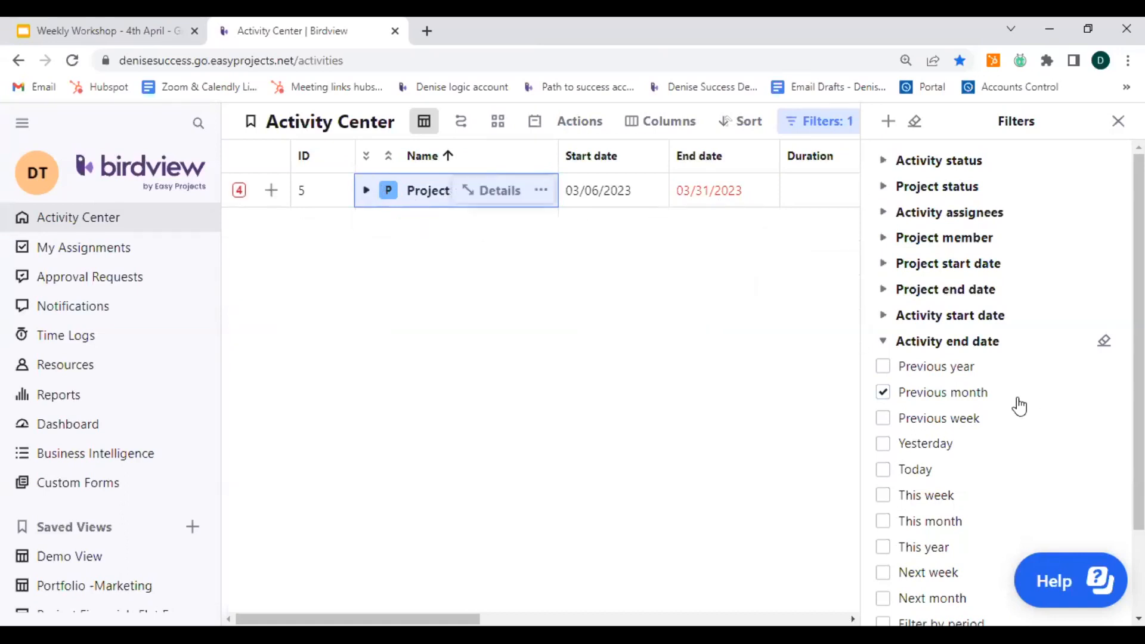
left_click(884, 393)
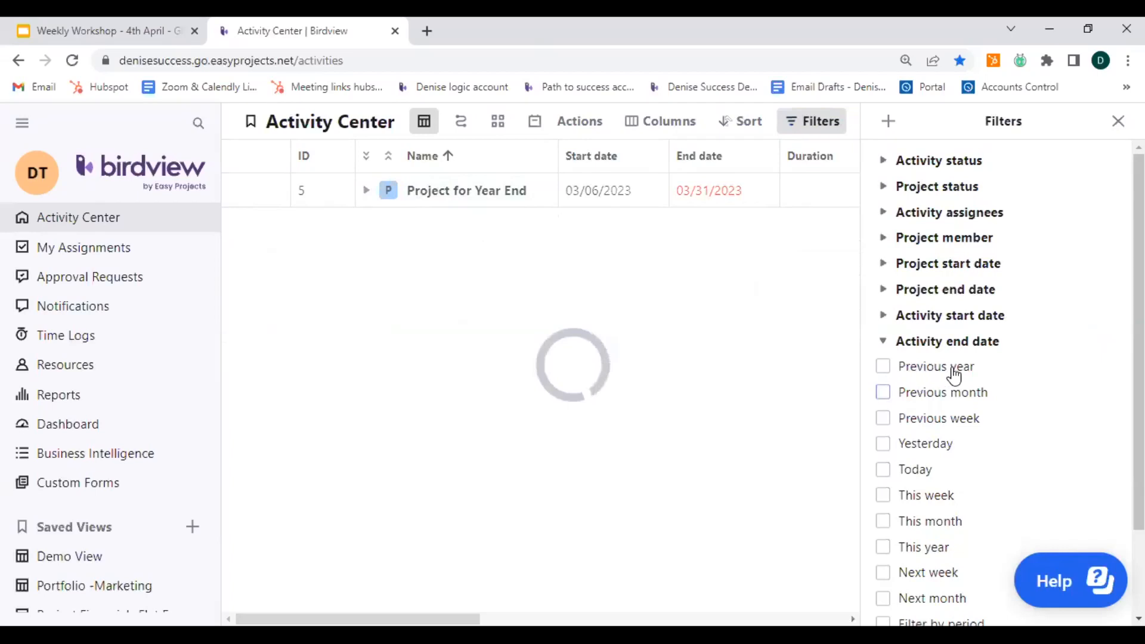
left_click(885, 345)
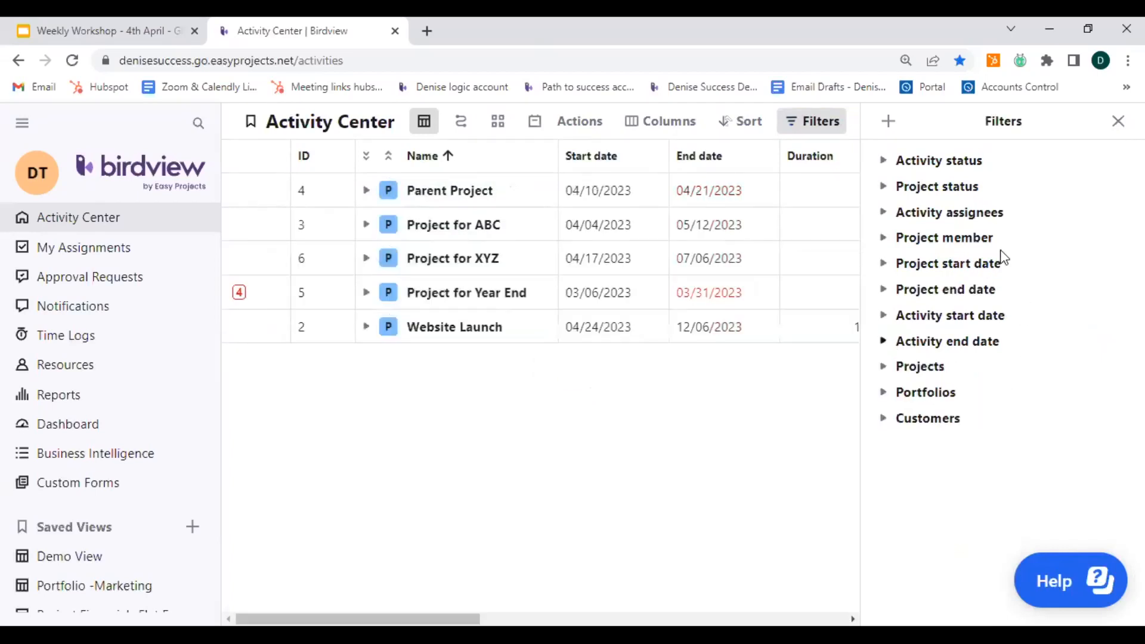
- Review the teams and users offered by the Activity assignees filter without selecting any
left_click(881, 215)
left_click(950, 221)
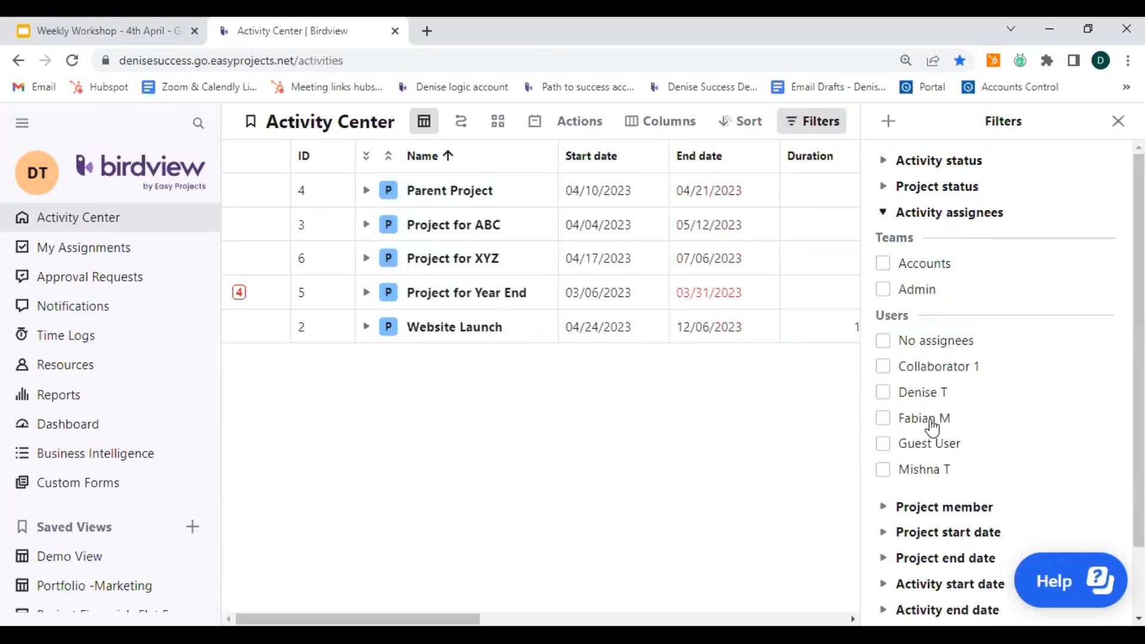
left_click(886, 215)
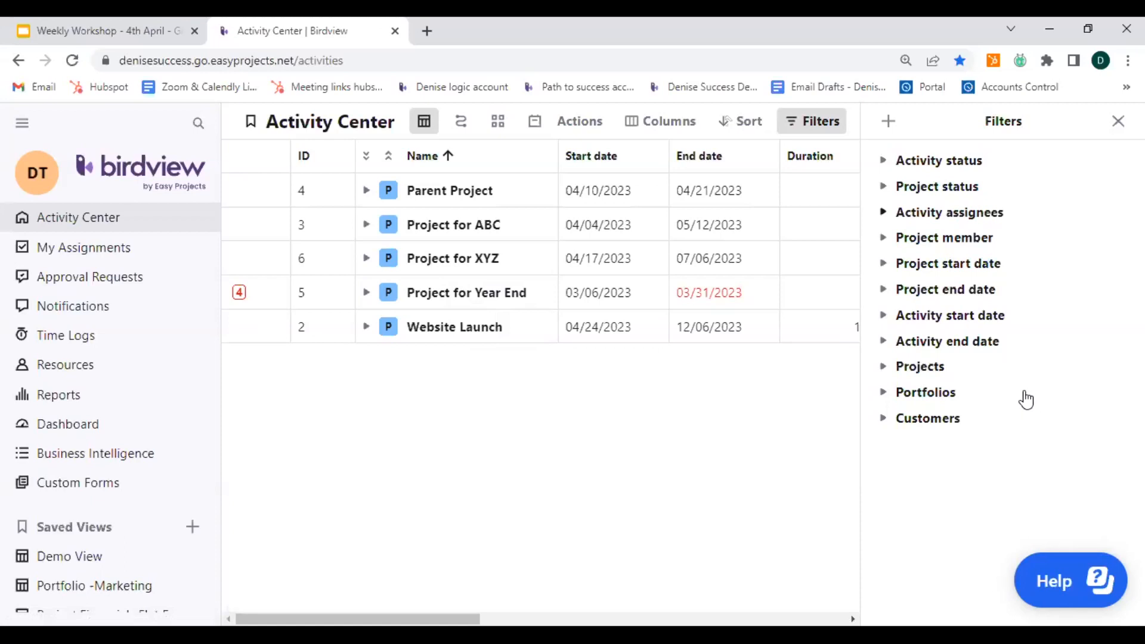
- Filter the Activity Center by the customer Weekend Corp and close the filter settings
left_click(884, 424)
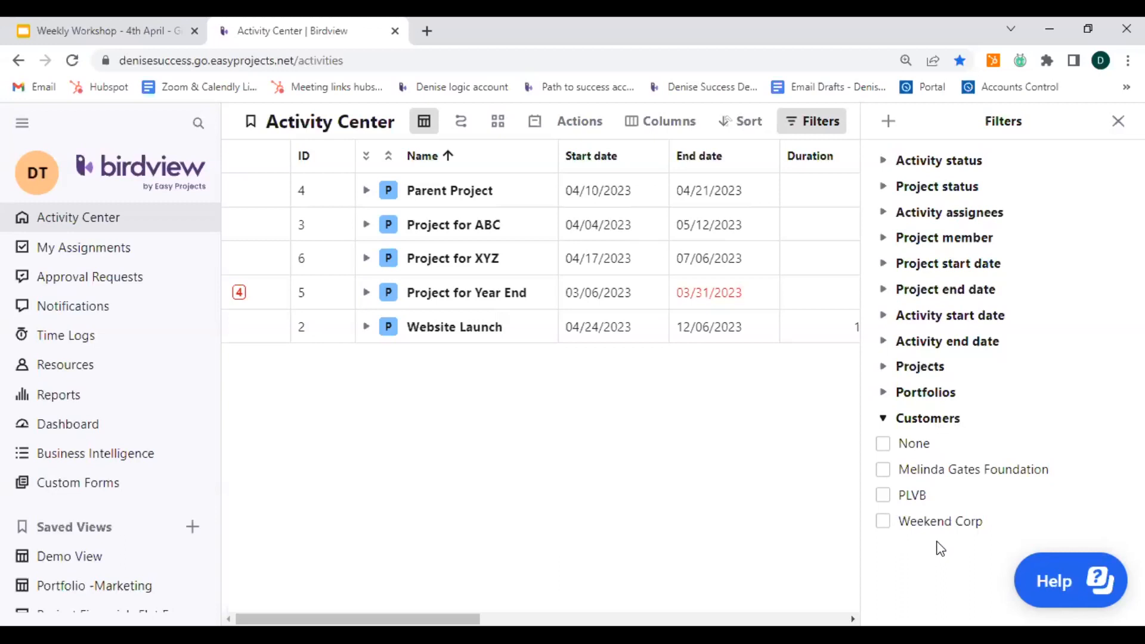
left_click(883, 525)
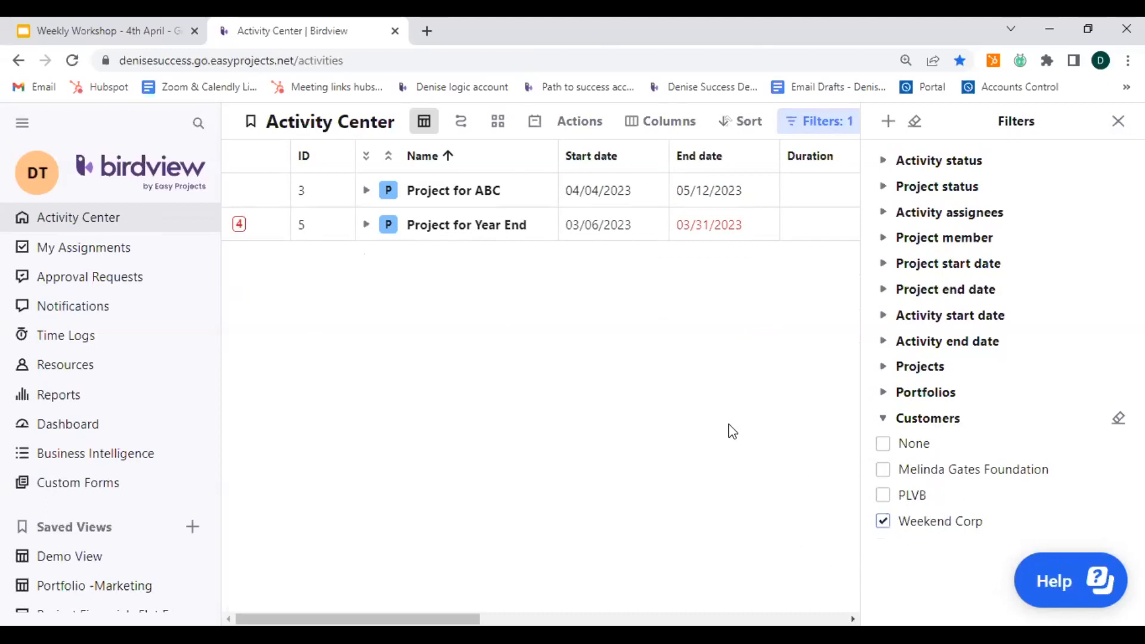
left_click(1118, 121)
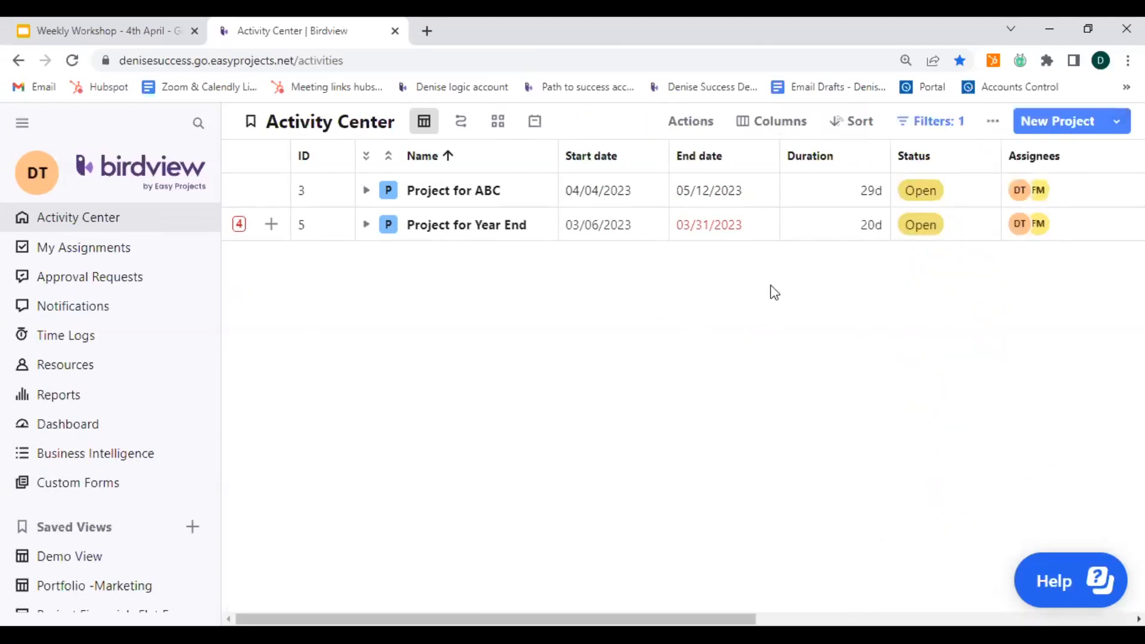
- Save the filtered Activity Center as a view named "Weekend Corp Projects"
left_click(311, 125)
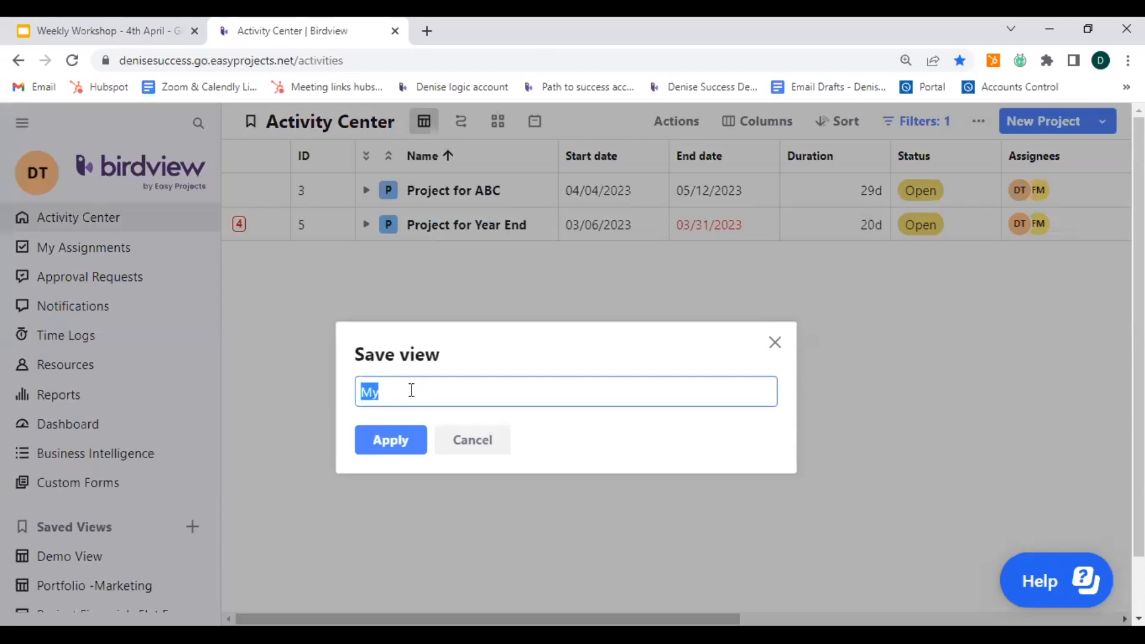
type("Weekend Corp Projects")
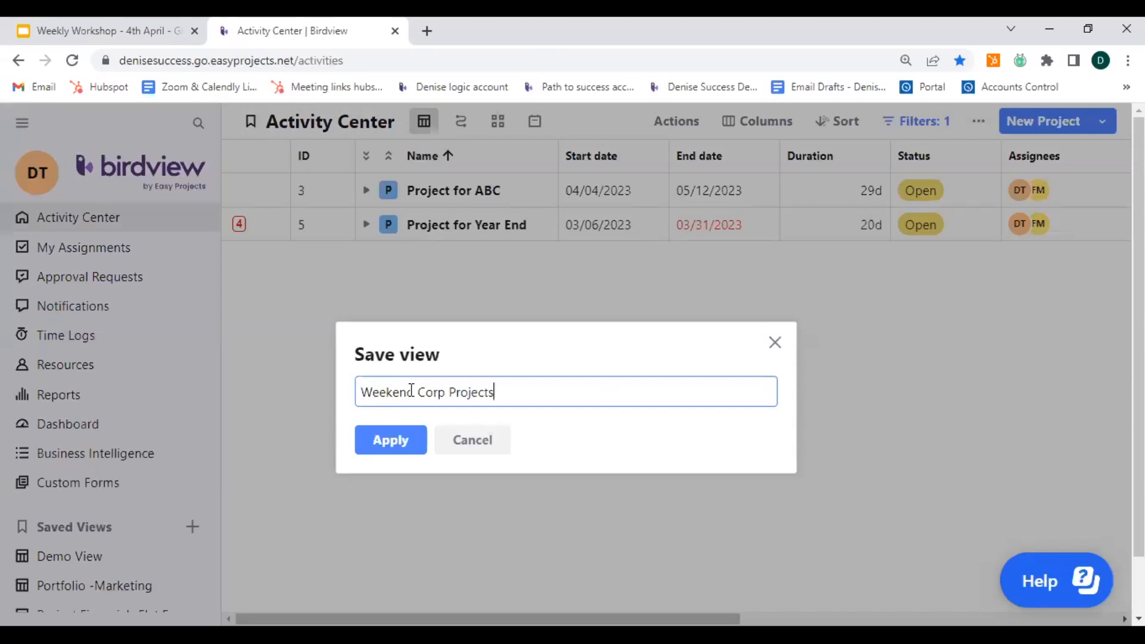
left_click(398, 446)
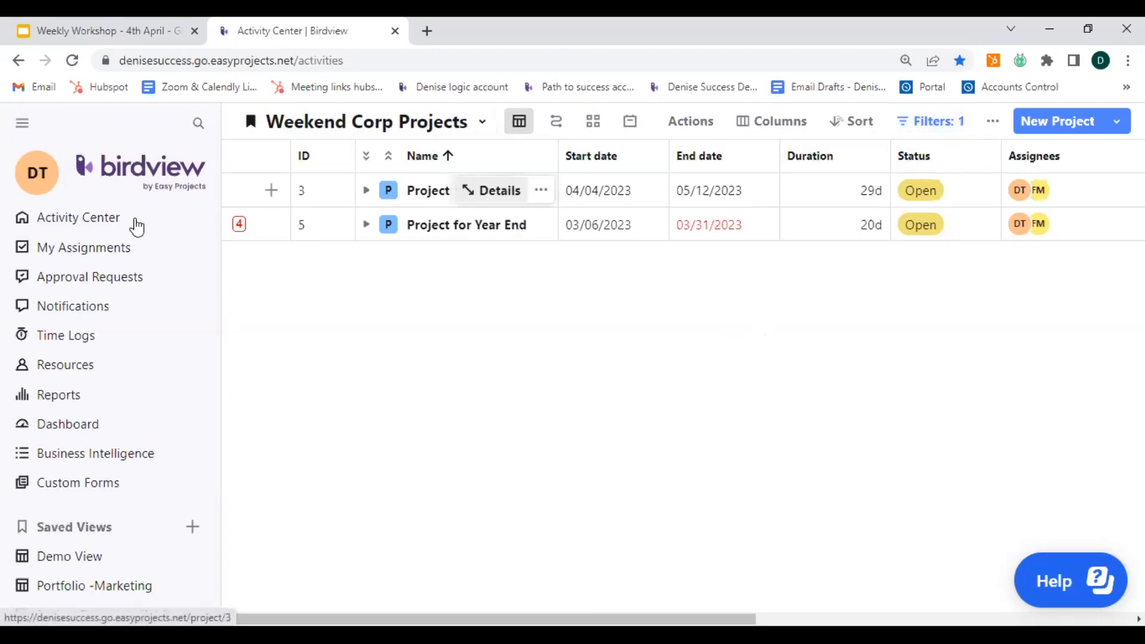
- Return to the Activity Center, clear the Weekend Corp customer filter, and close the filter settings
left_click(137, 222)
left_click(943, 123)
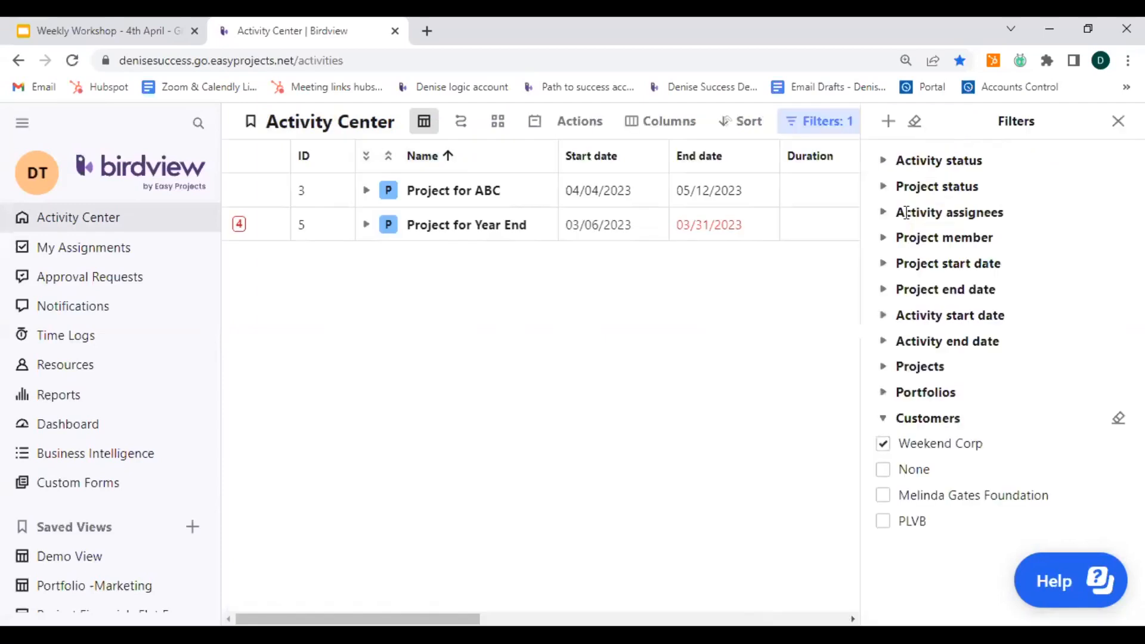
left_click(915, 121)
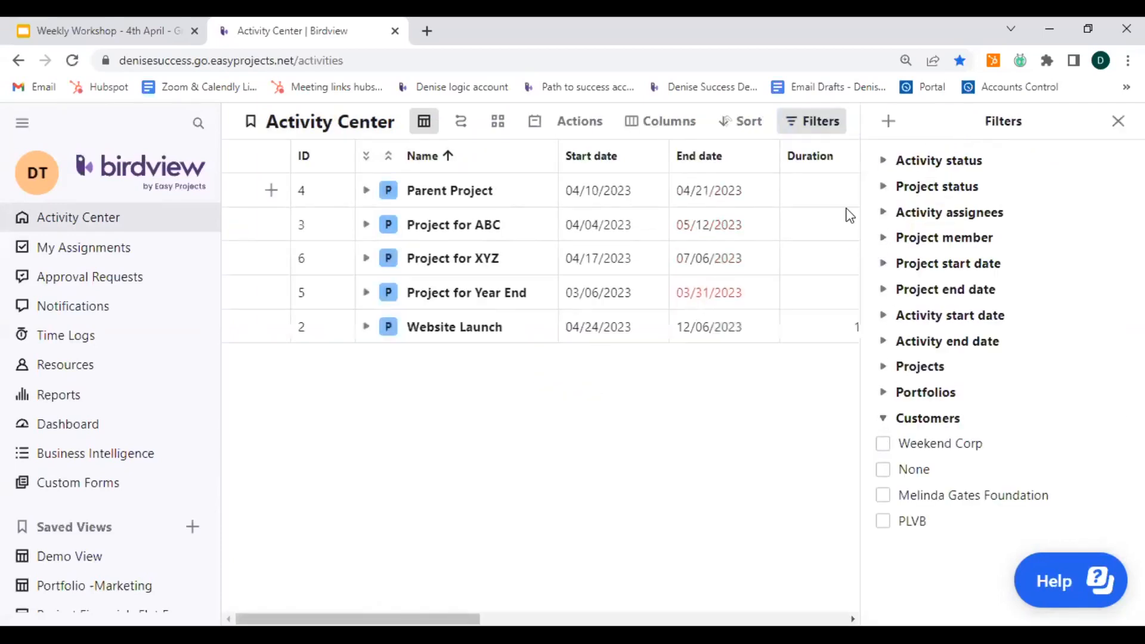
left_click(1119, 121)
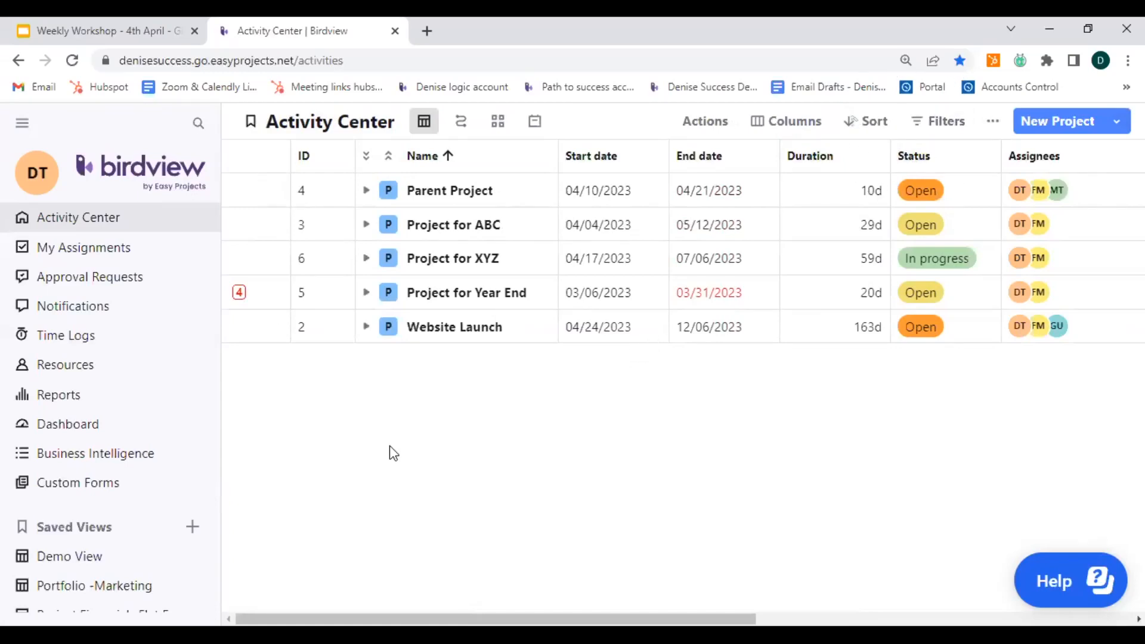
- Locate the Weekend Corp Projects view among the saved views
left_click(75, 557)
scroll(74, 560, "down", 2)
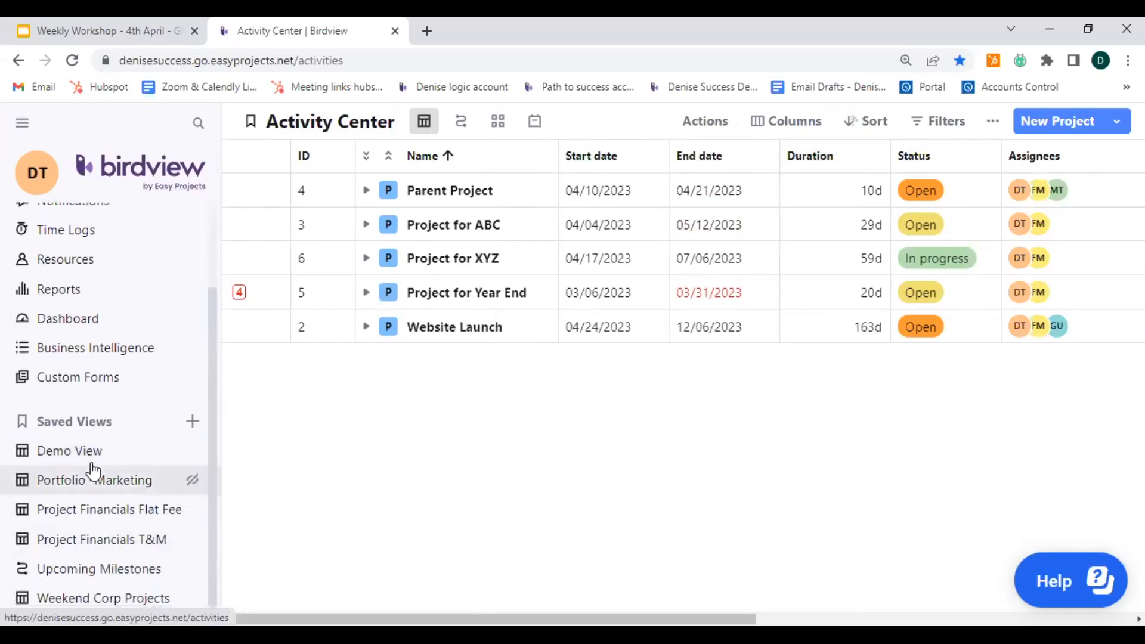
left_click(77, 607)
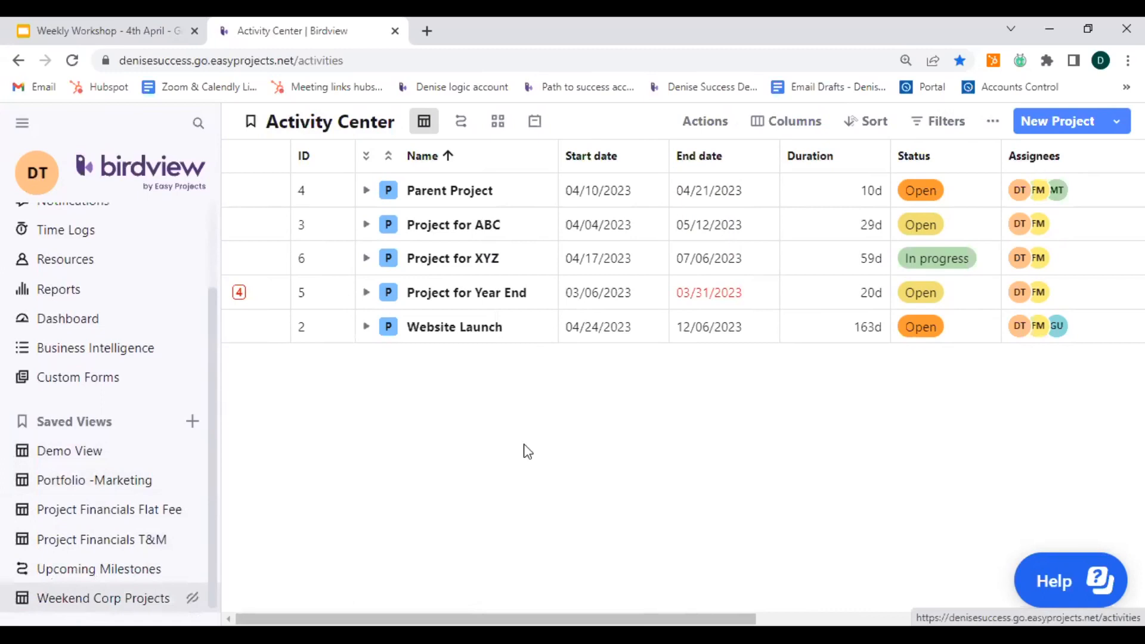
- Expand Project for ABC and filter the Activity Center to that project only, closing the filter settings
left_click(439, 218)
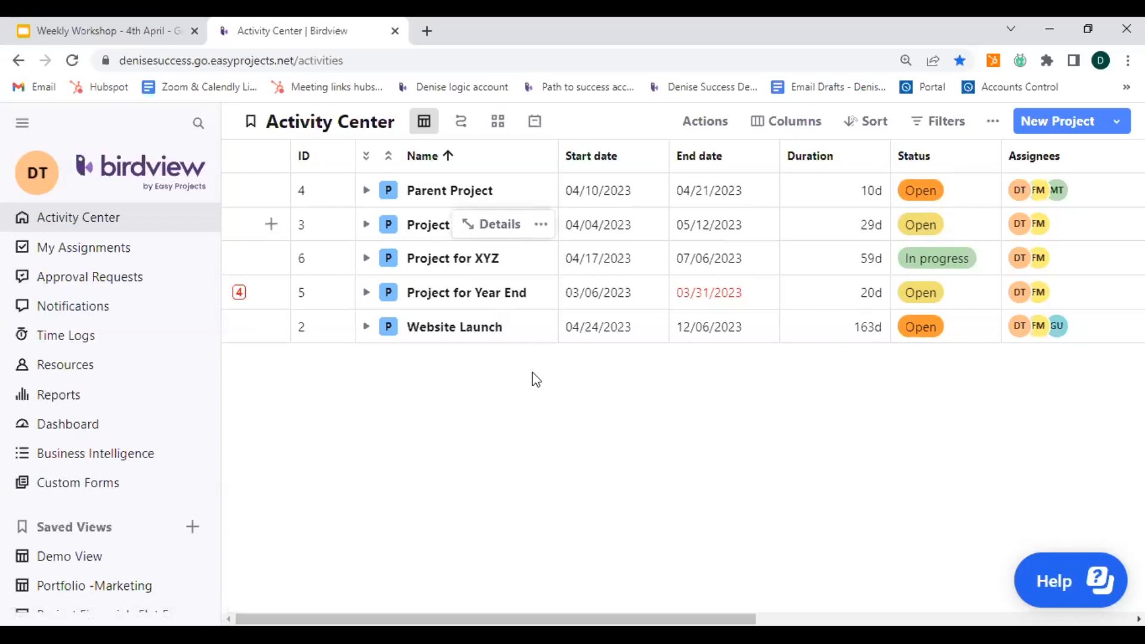
left_click(366, 228)
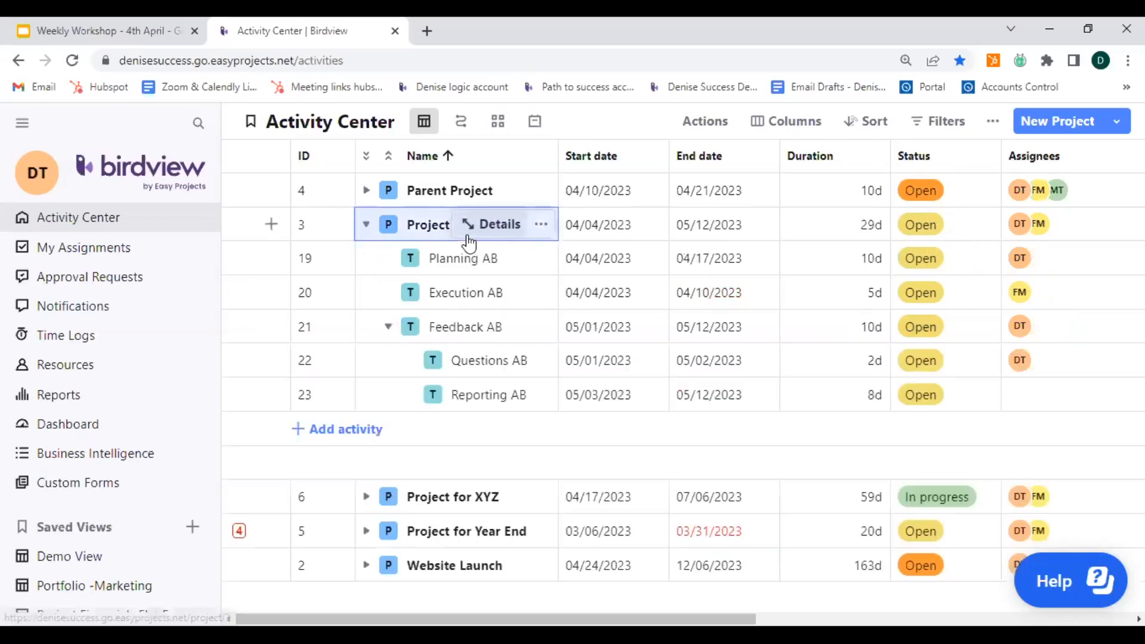
left_click(933, 124)
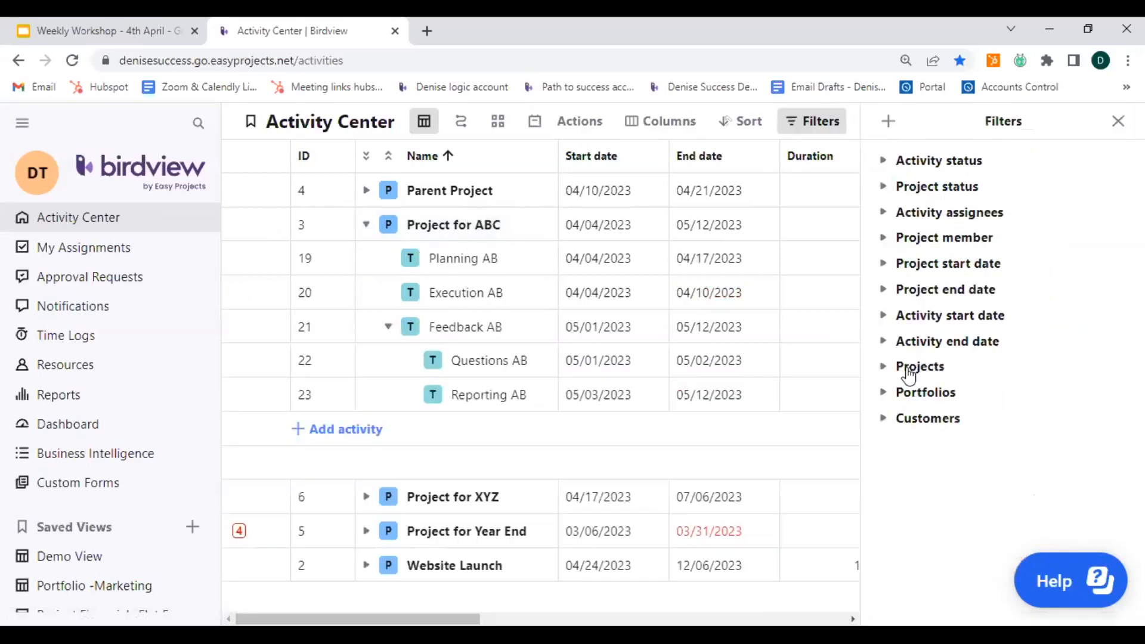
left_click(887, 367)
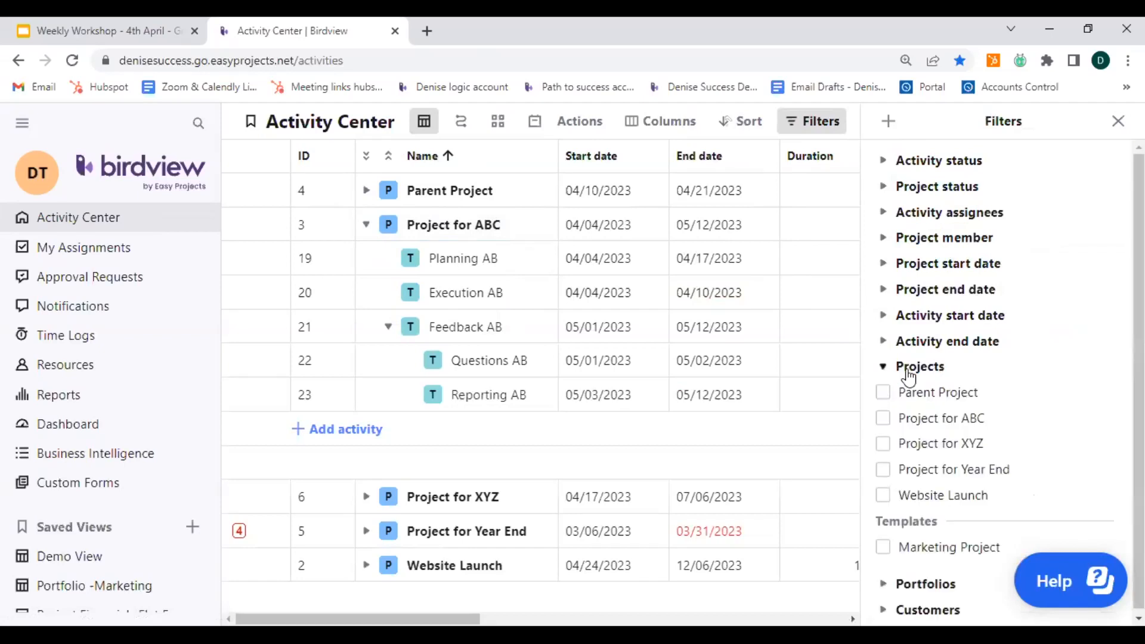
left_click(883, 419)
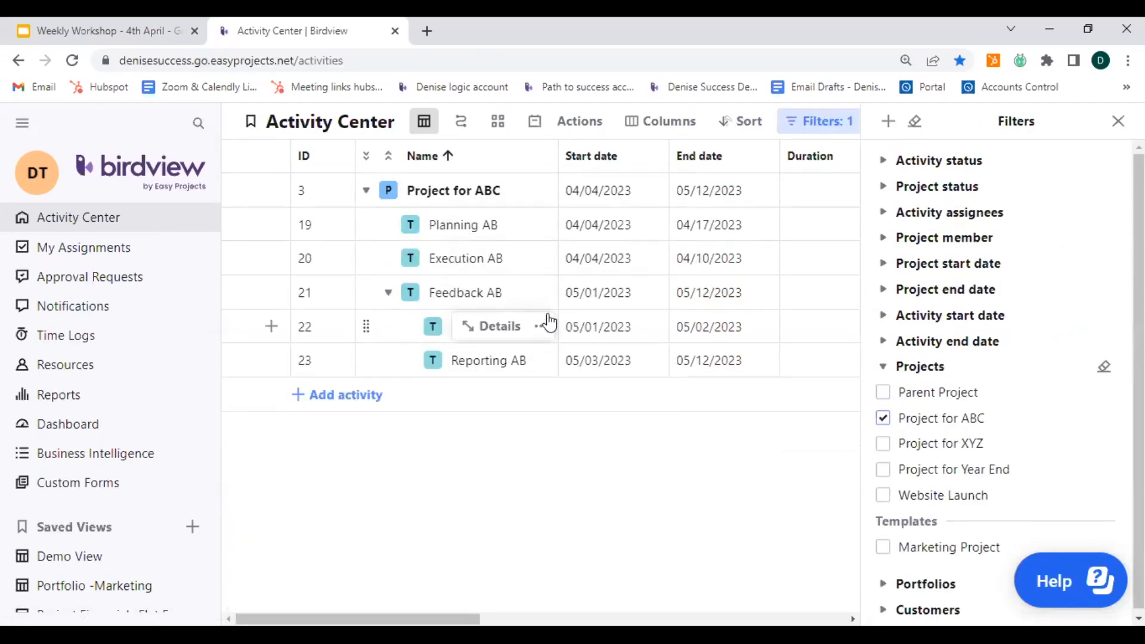
left_click(1118, 121)
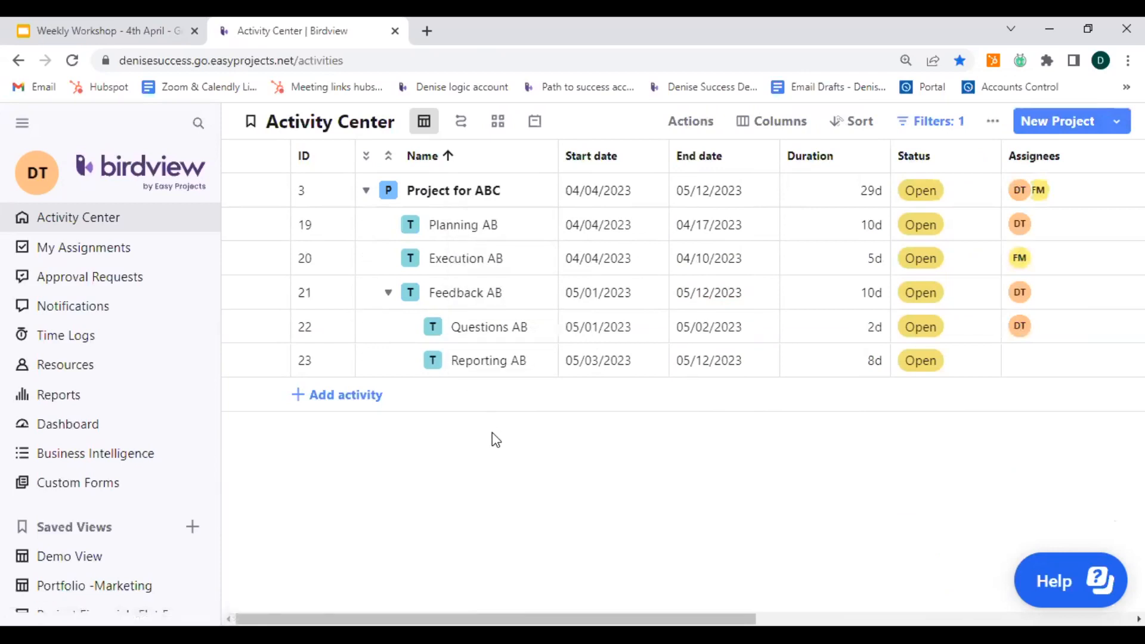
- Set the status of Project for ABC to Template
left_click(937, 198)
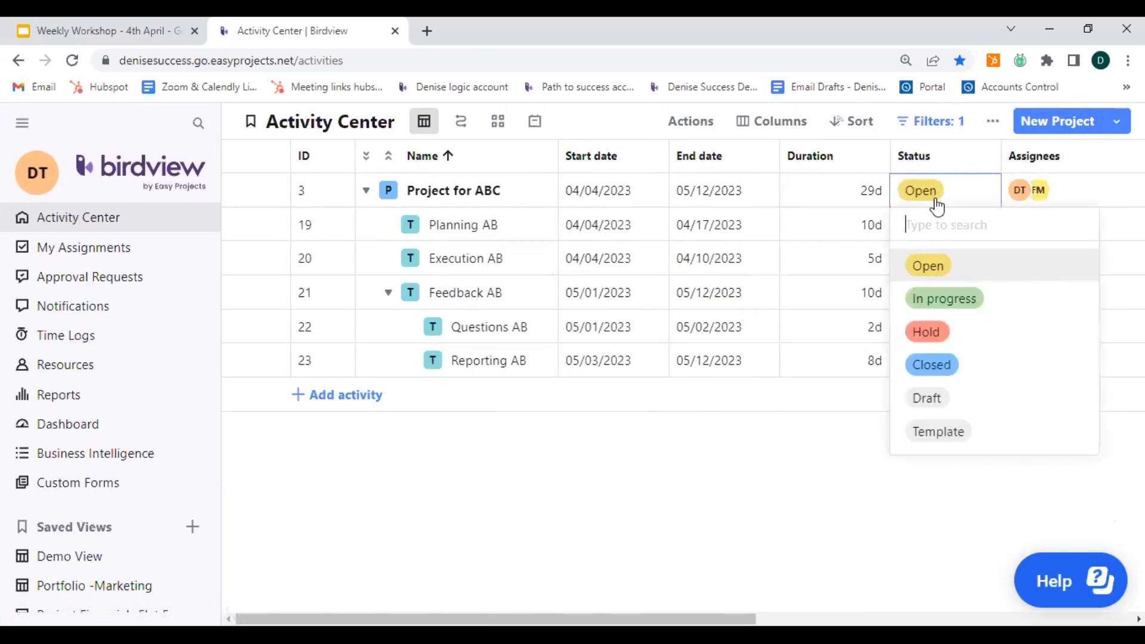
left_click(945, 436)
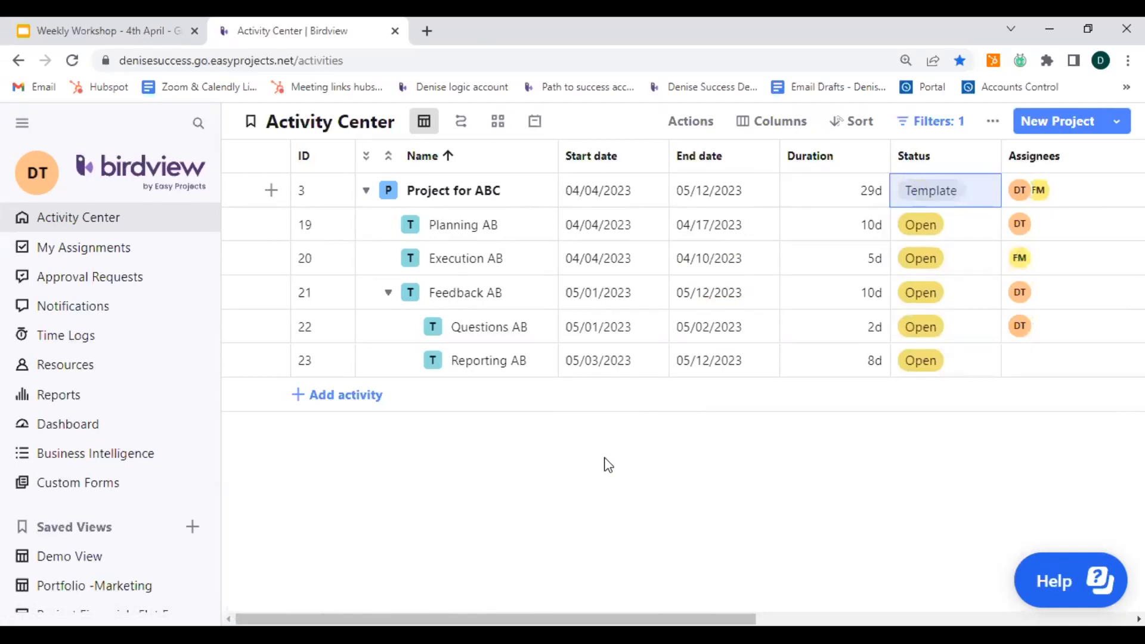
key("ctrl")
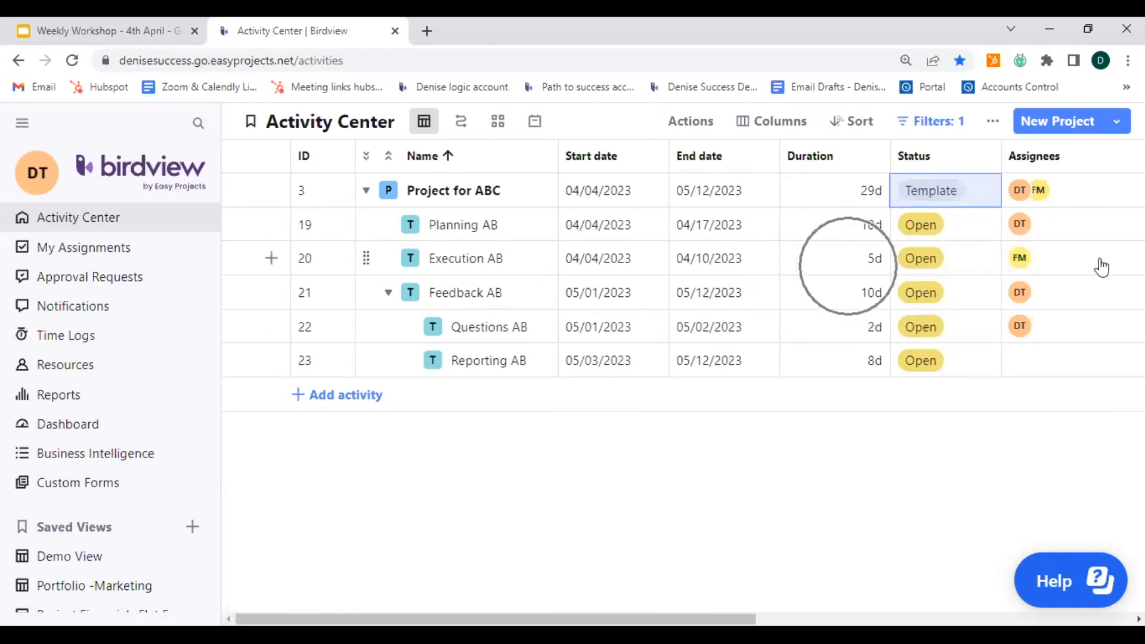
key("ctrl")
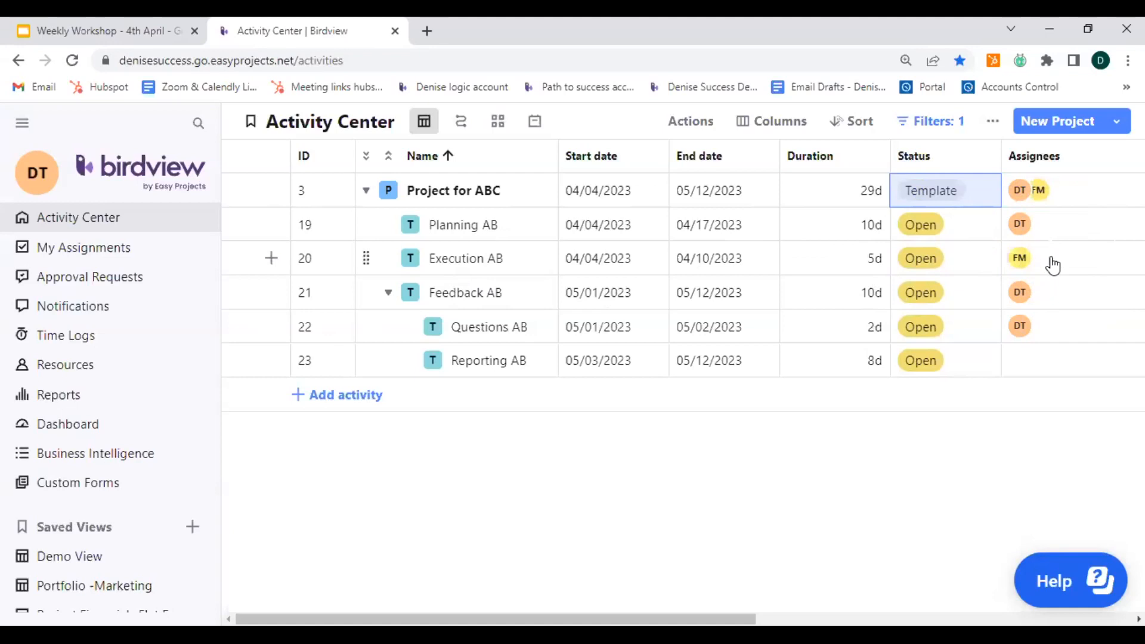
left_click(703, 472)
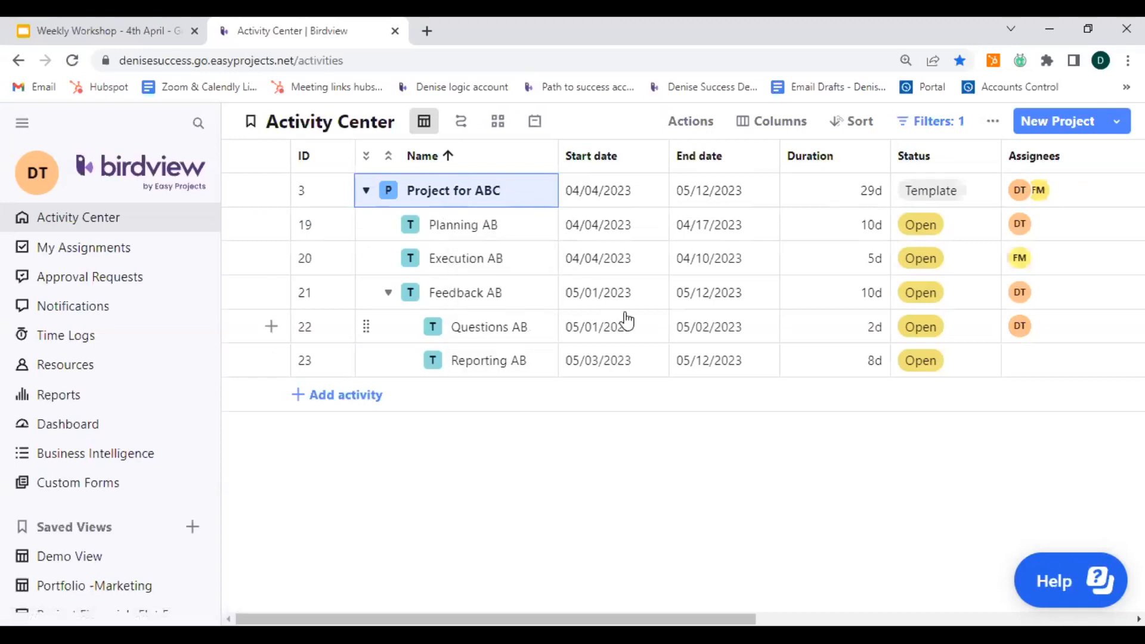
- Clear the Project for ABC filter and close the filter settings
left_click(930, 124)
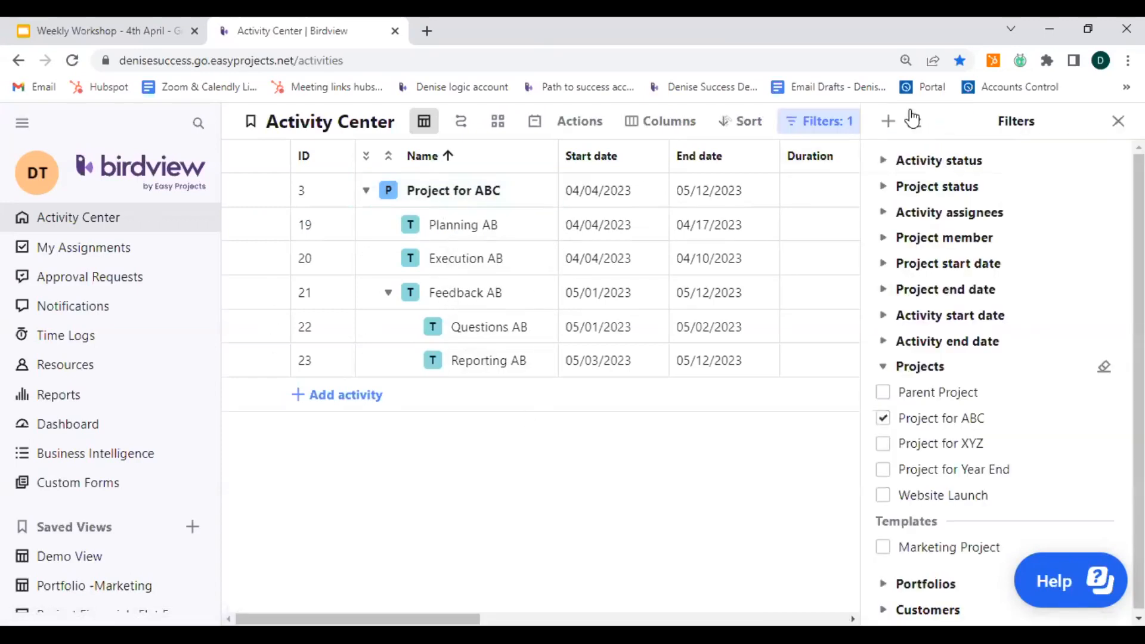
left_click(915, 121)
left_click(1119, 121)
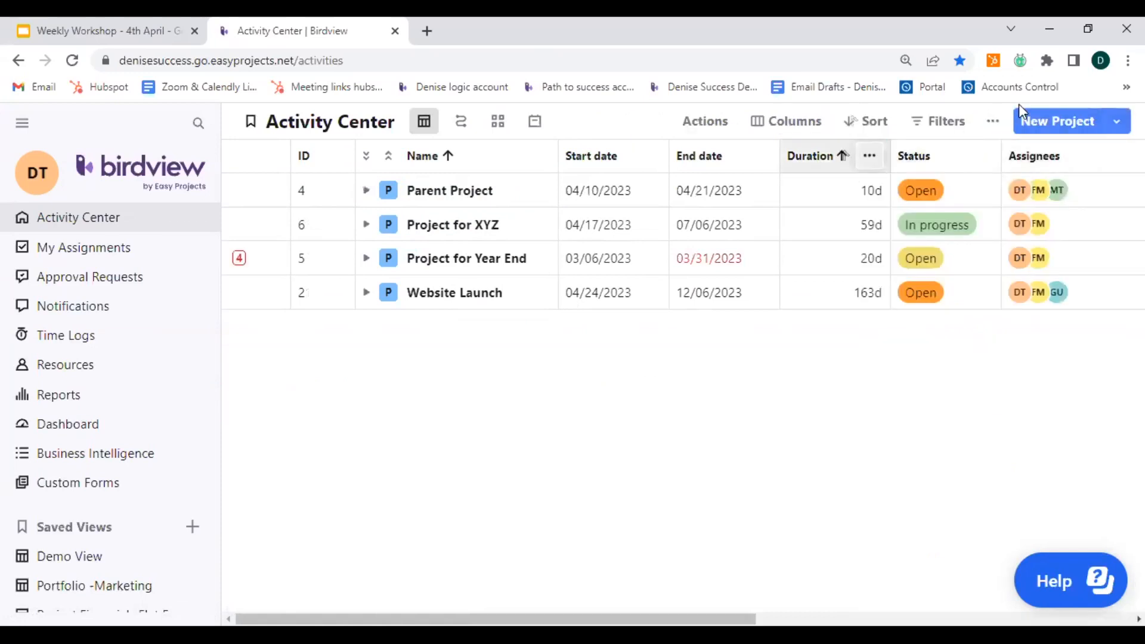
- Create a new project named "Project DEF" from the Project for ABC template
left_click(1118, 126)
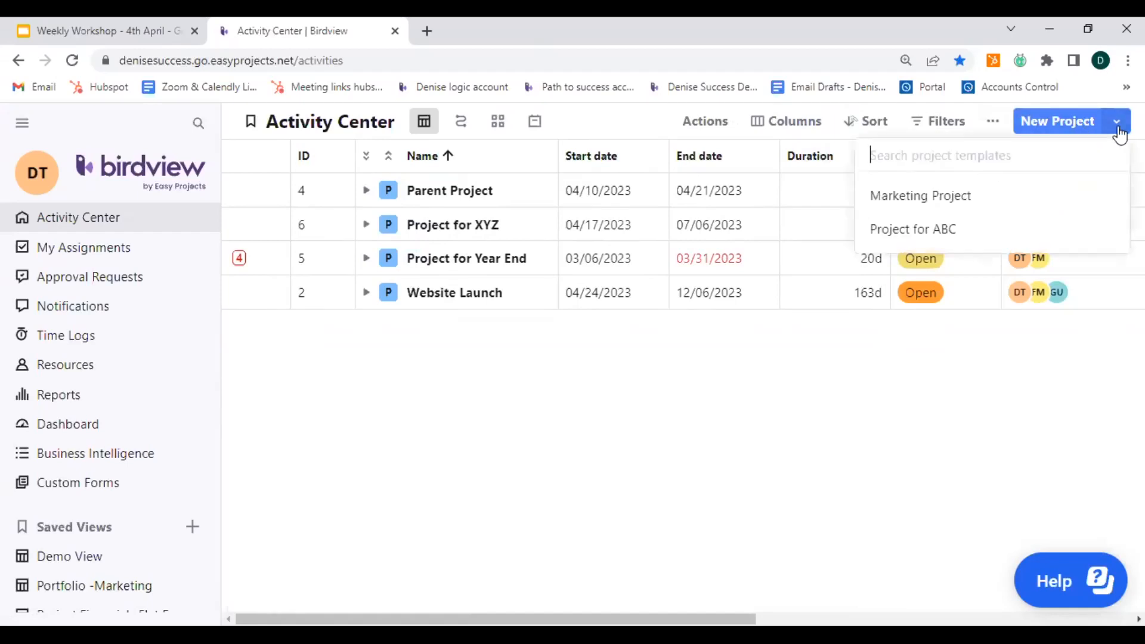
left_click(940, 240)
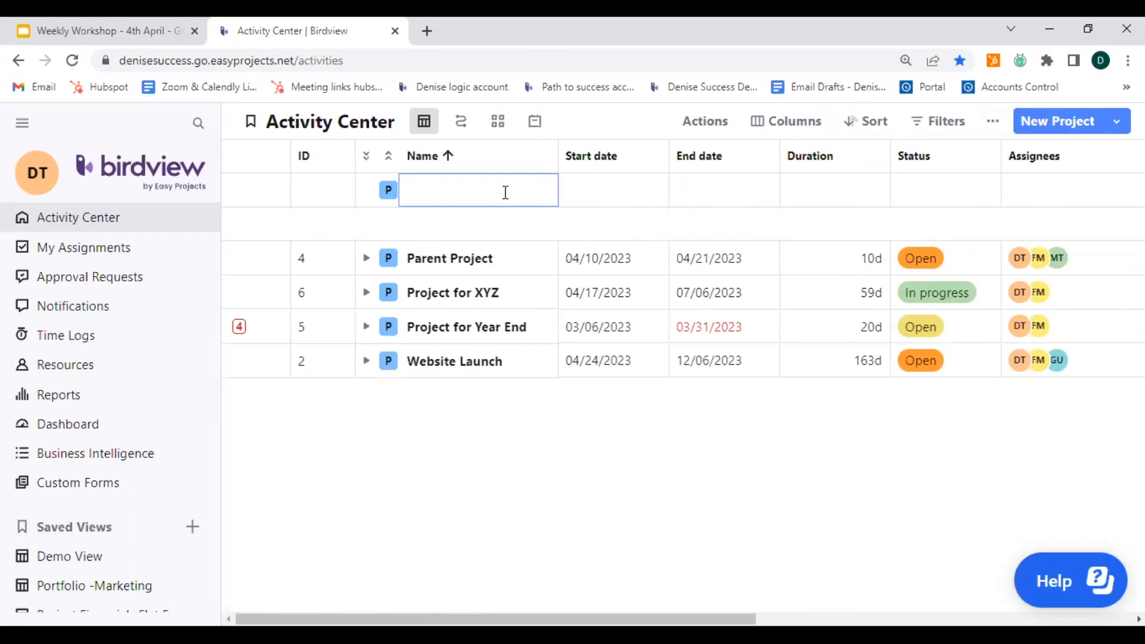
type("Project DEF")
key("Tab")
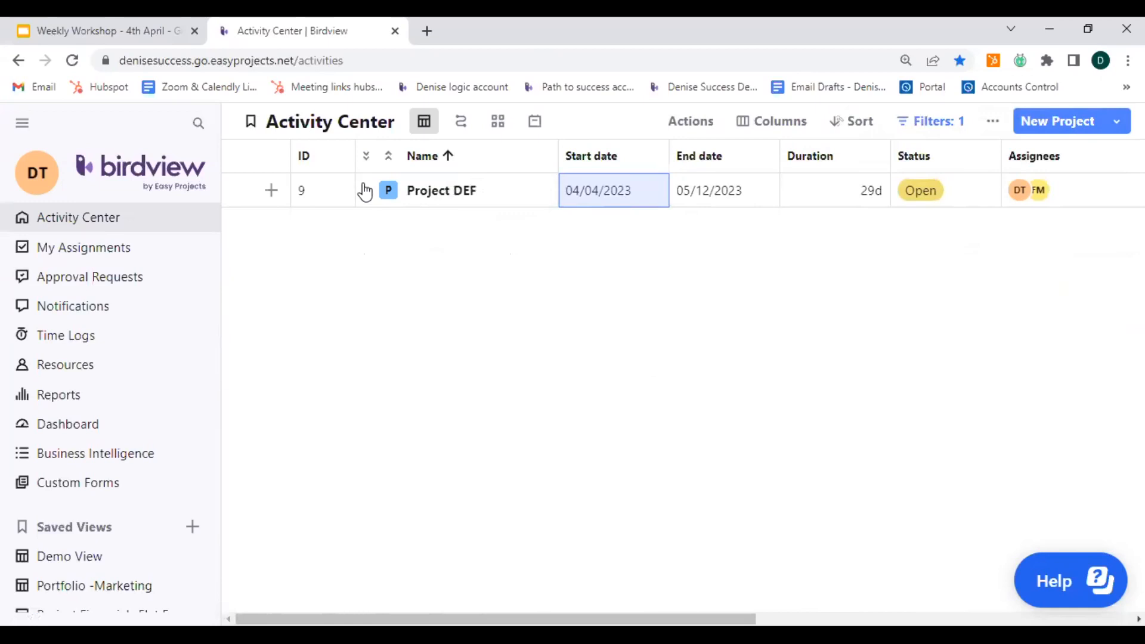
- Expand Project DEF and its Feedback AB task to review the copied tasks, dates, durations and assignees
left_click(460, 201)
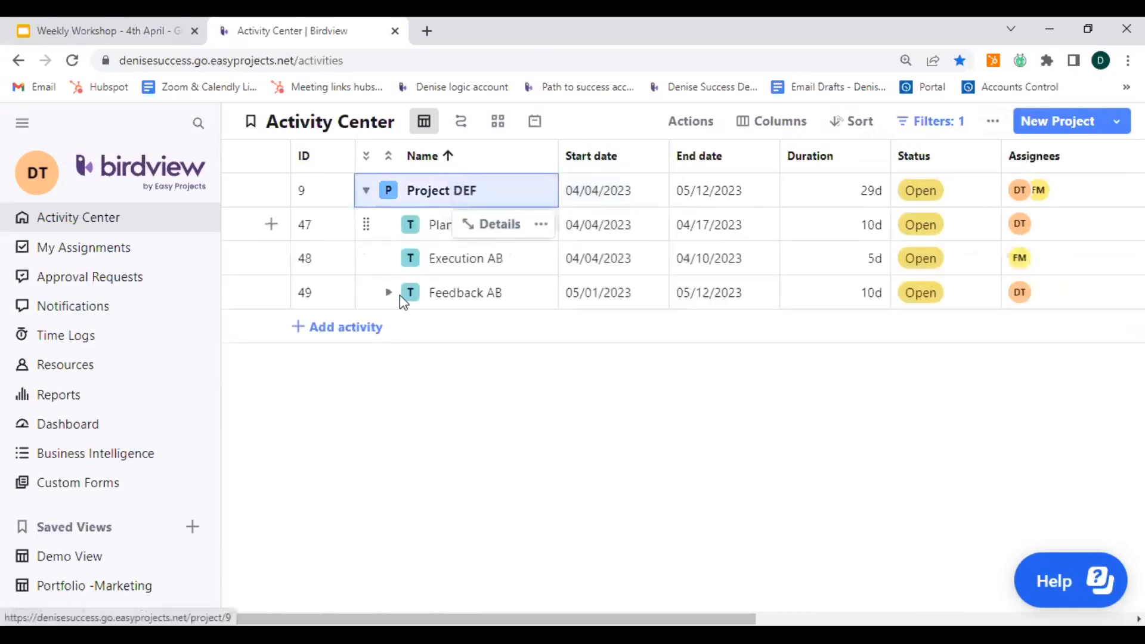
left_click(463, 307)
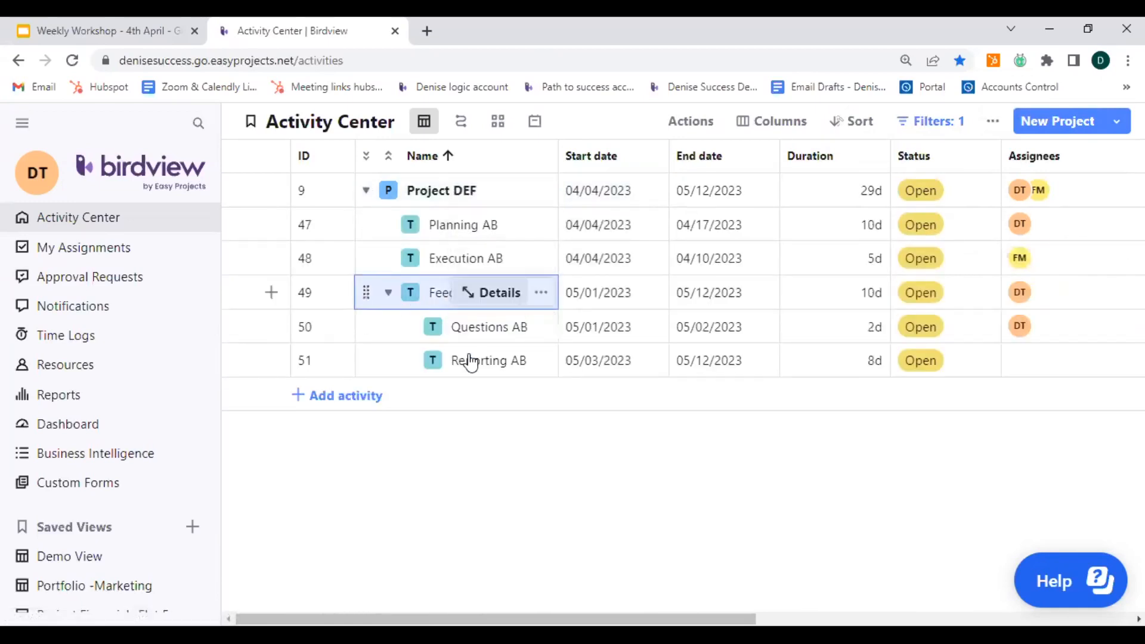
left_click(474, 332)
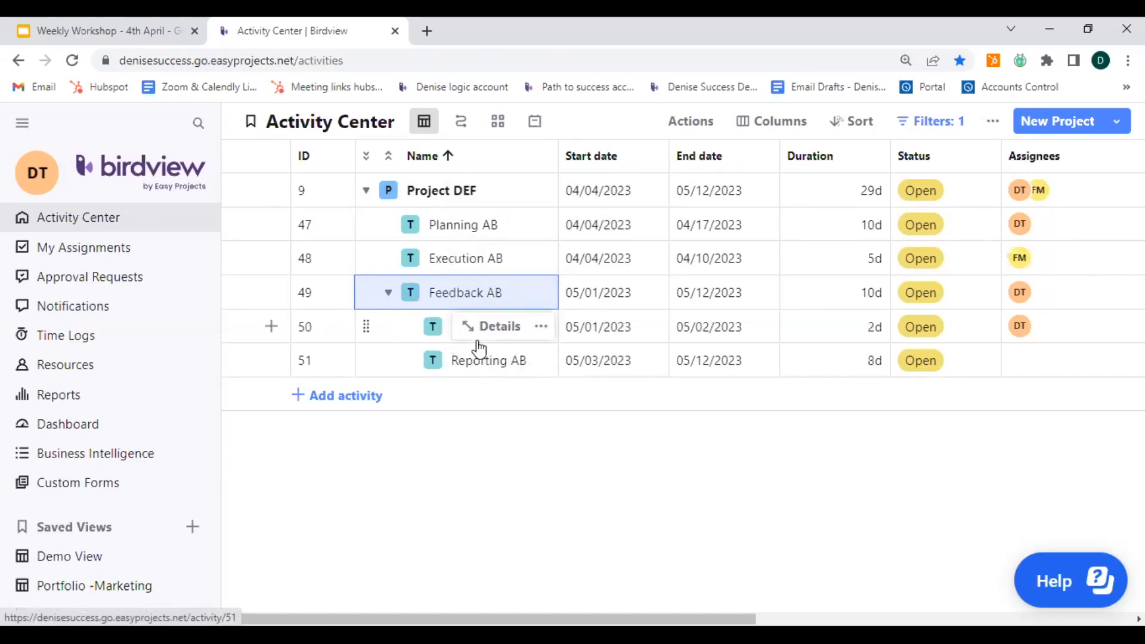
left_click(859, 270)
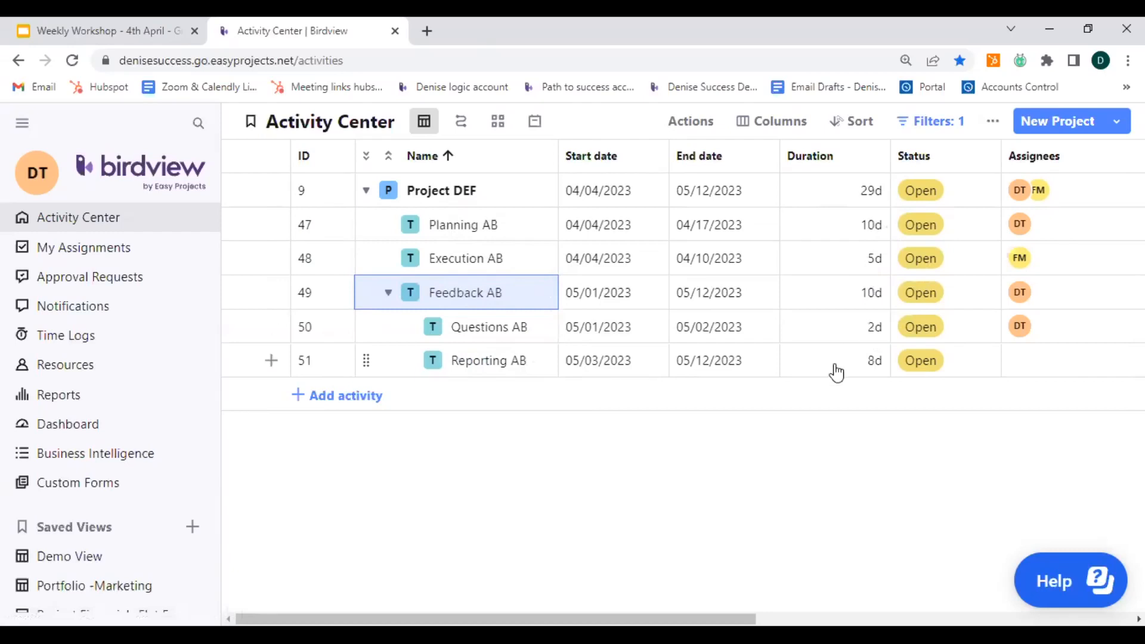
left_click(602, 204)
left_click(638, 285)
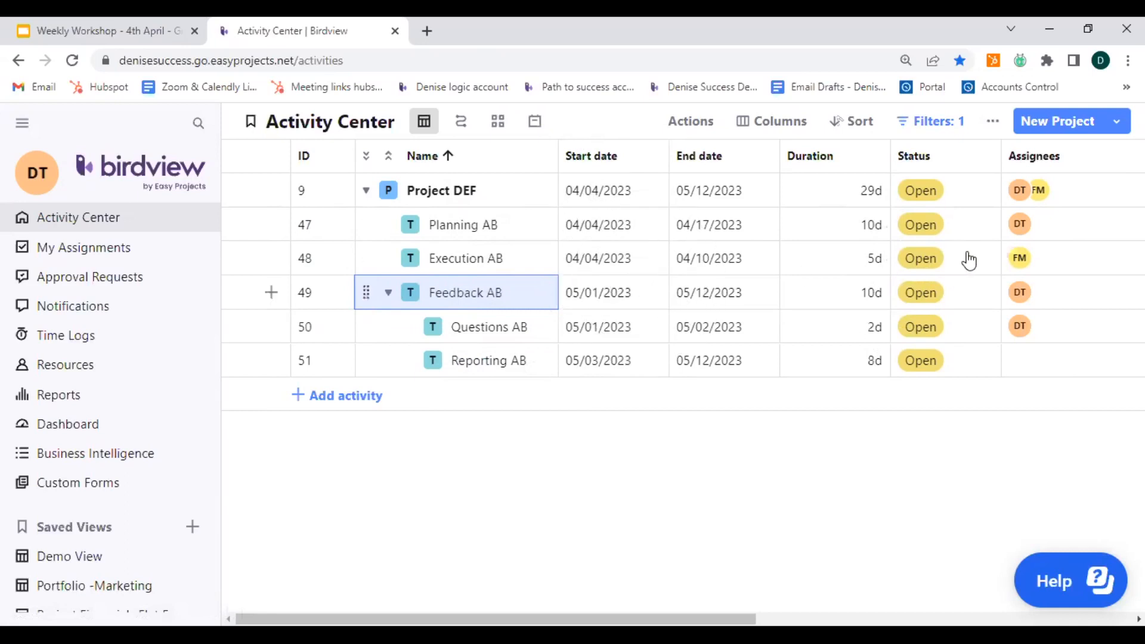
left_click(1057, 227)
left_click(1060, 267)
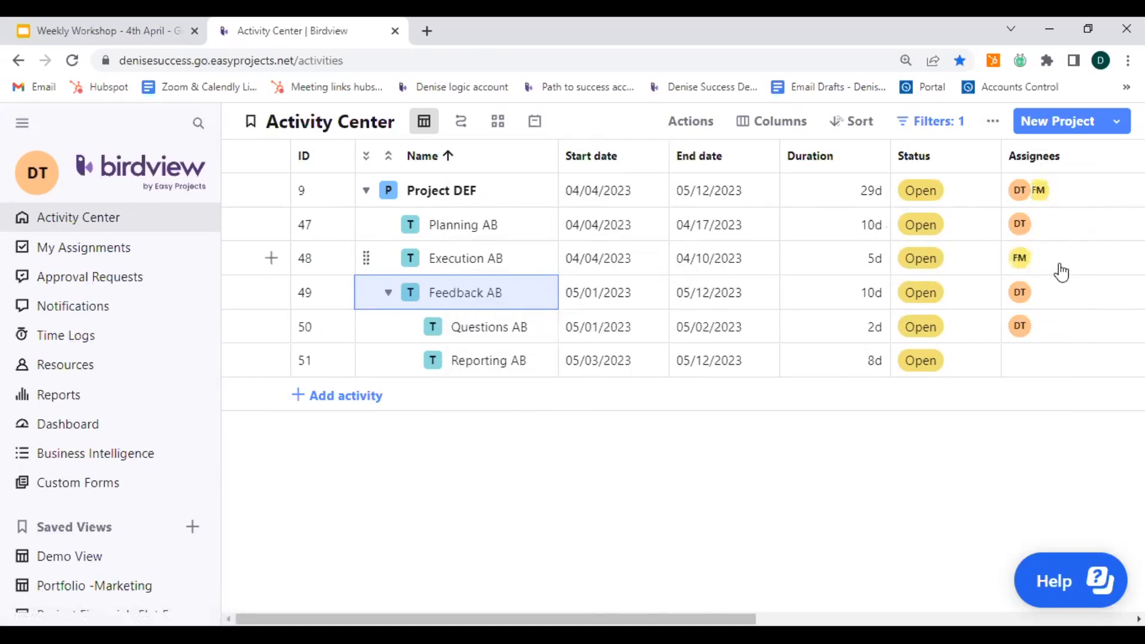
- Collapse Project DEF, remove it from the Projects filter, and close the filter settings
left_click(367, 192)
left_click(931, 121)
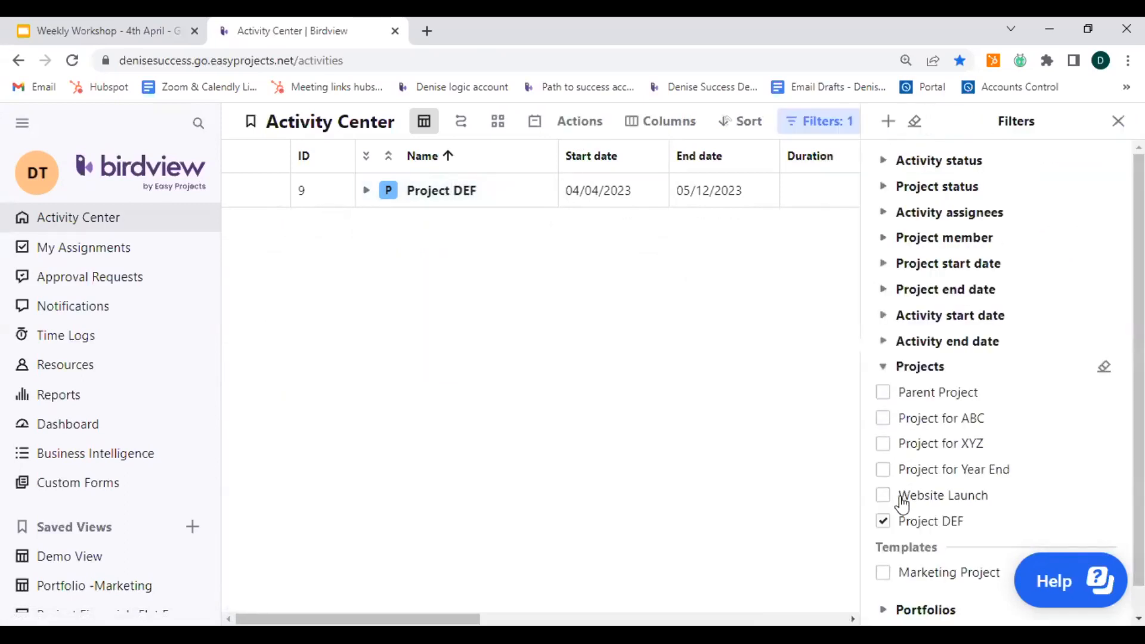
left_click(883, 521)
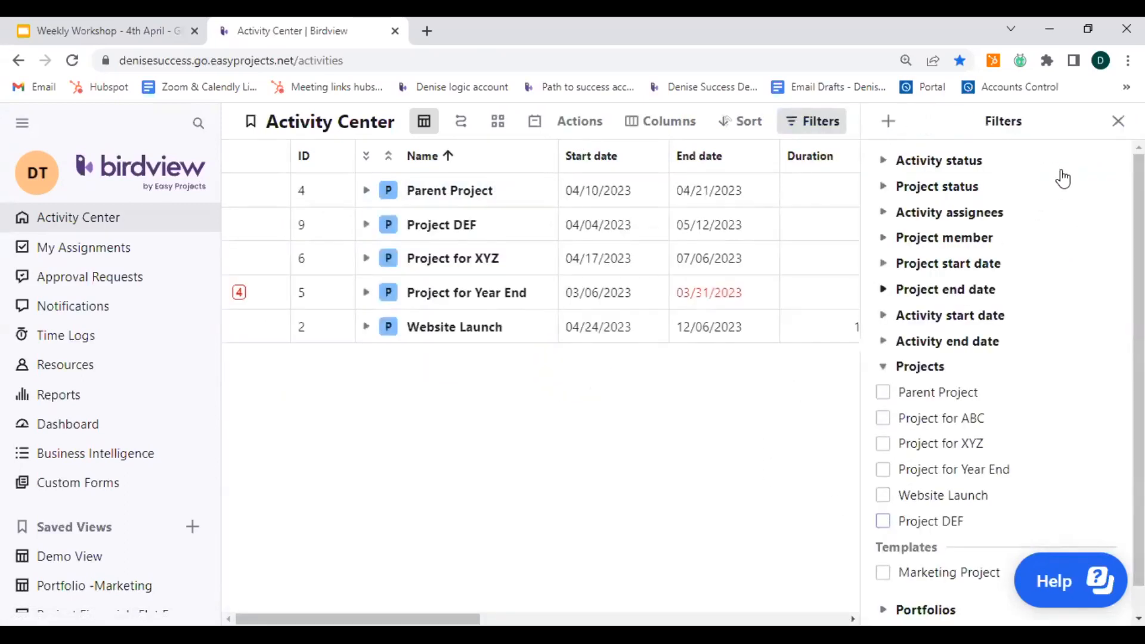
left_click(1119, 121)
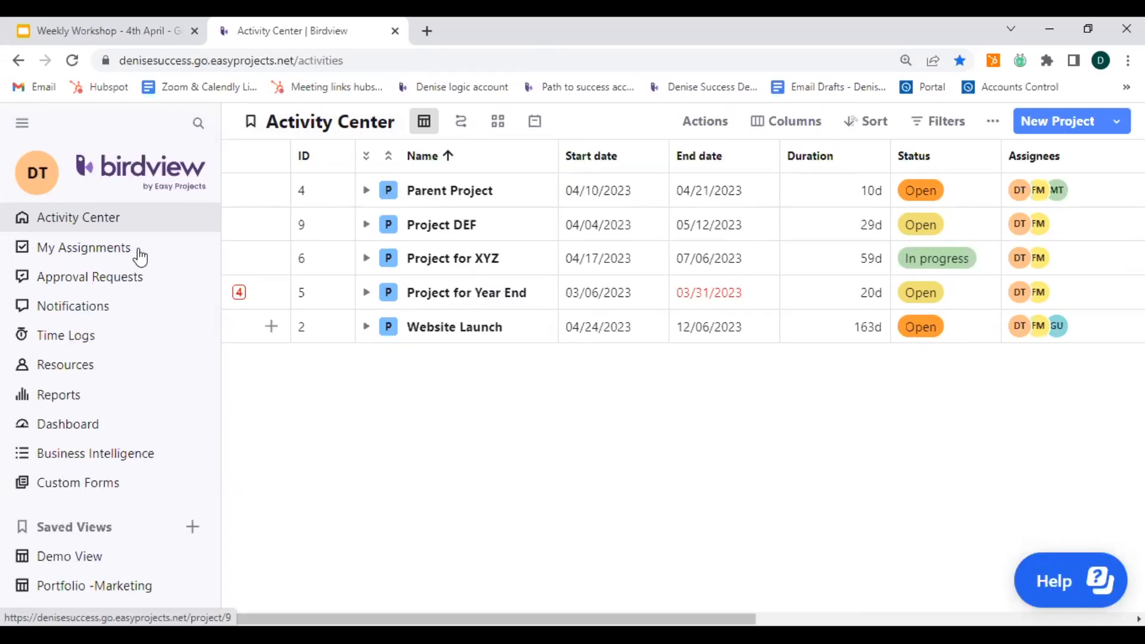
- Open My Assignments, group the active tasks by Project, and review the tasks under each project
left_click(140, 256)
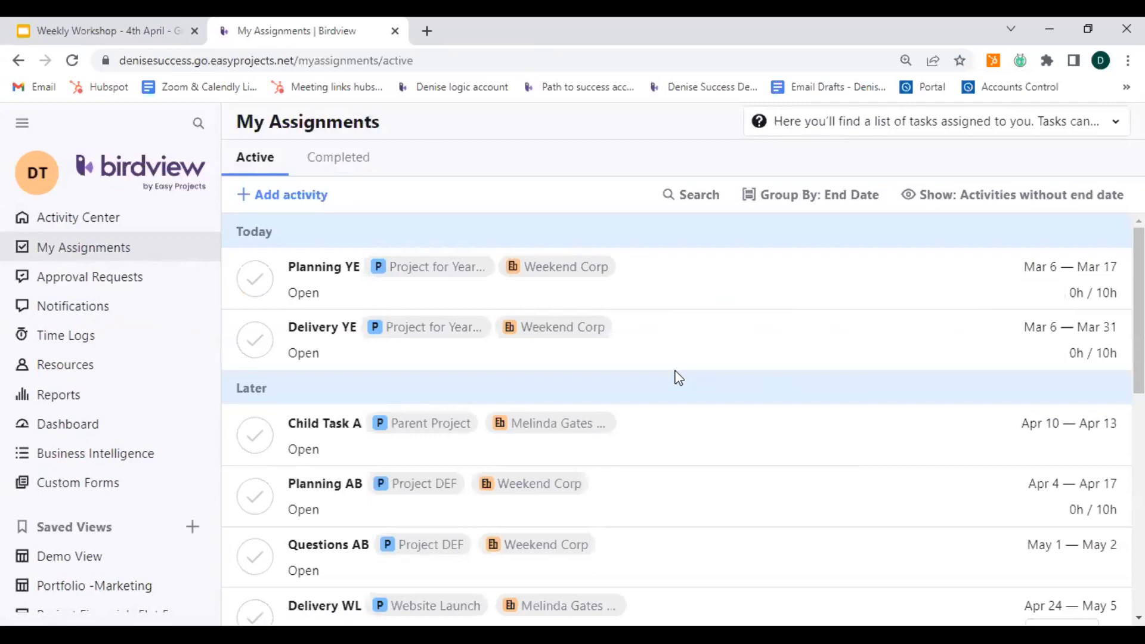
left_click(800, 206)
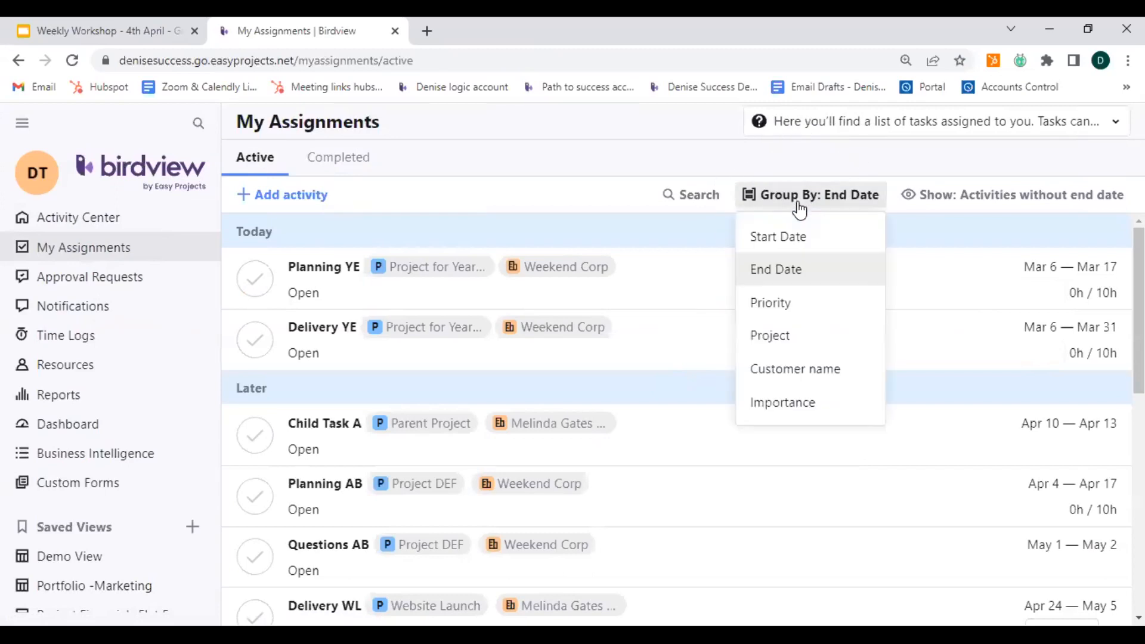
left_click(808, 342)
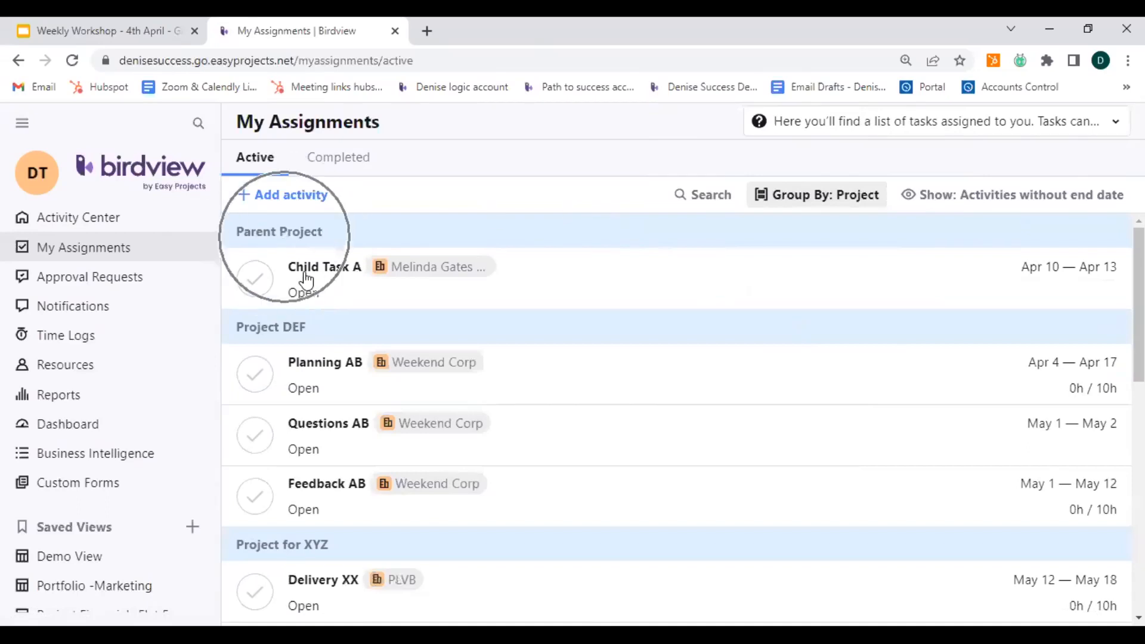
left_click(335, 280)
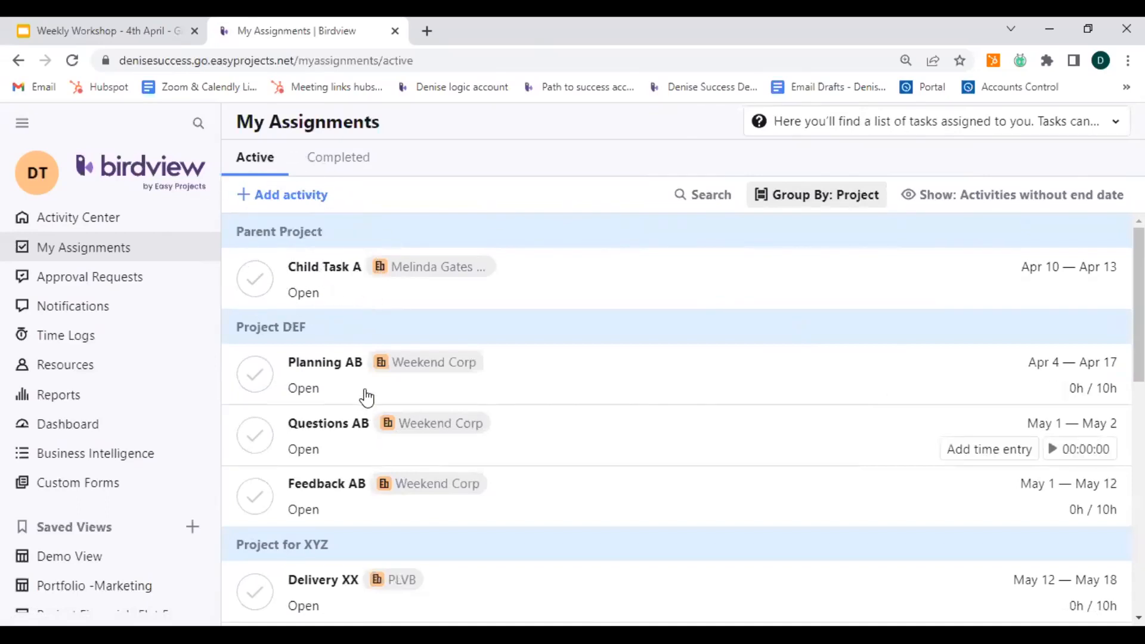
scroll(367, 558, "down", 2)
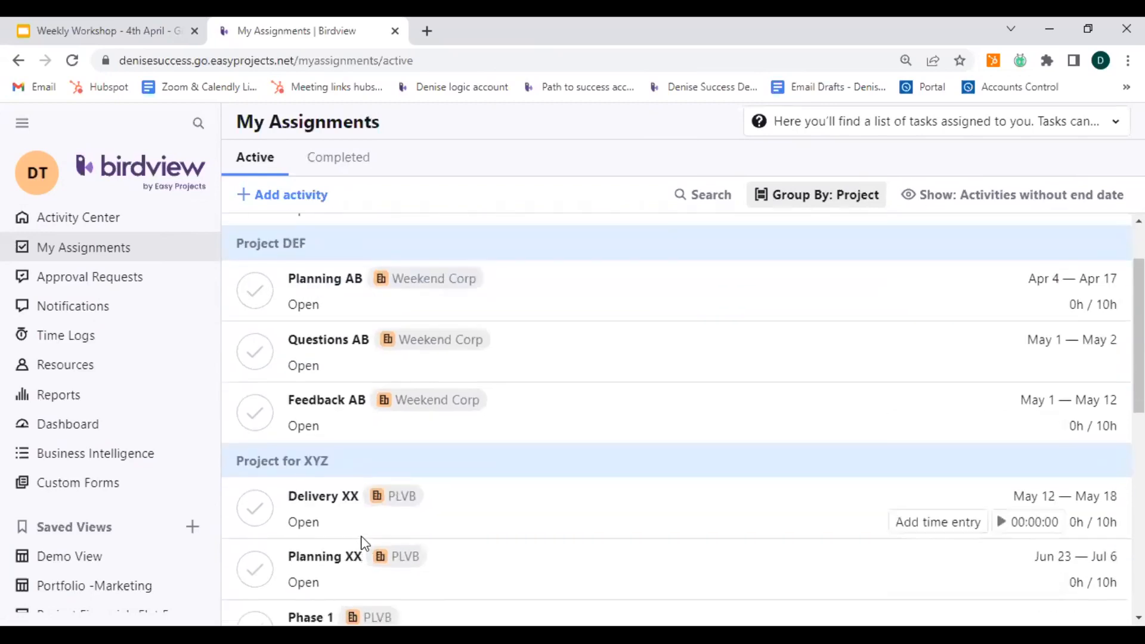
scroll(366, 551, "down", 3)
scroll(360, 538, "up", 4)
- Group the active assignments by Customer name and review the tasks listed under each customer
left_click(793, 205)
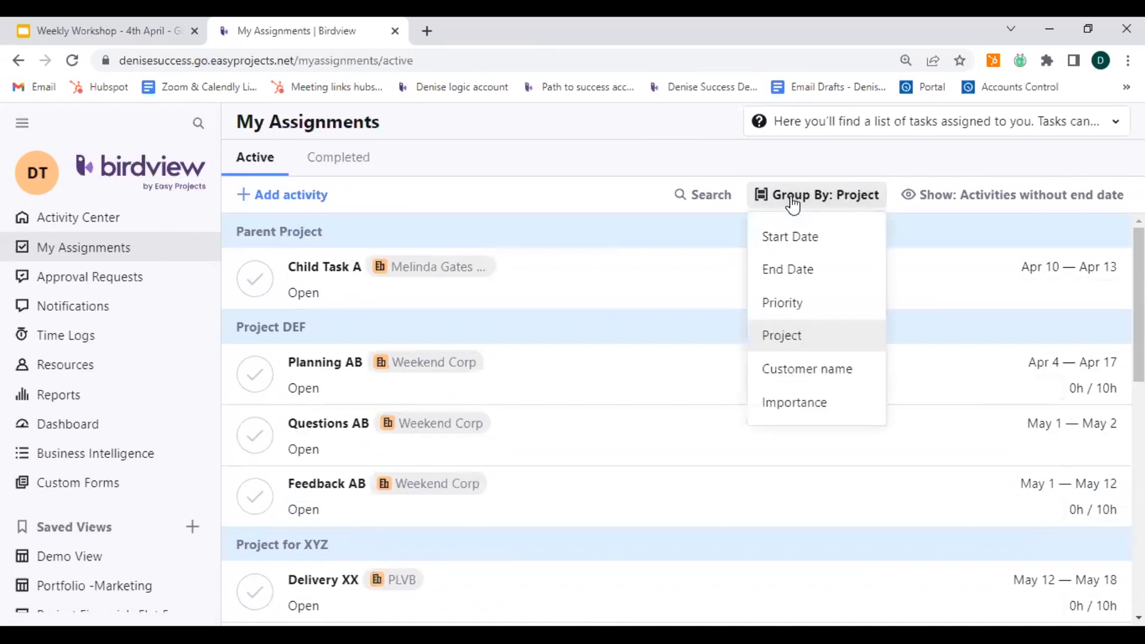
left_click(824, 380)
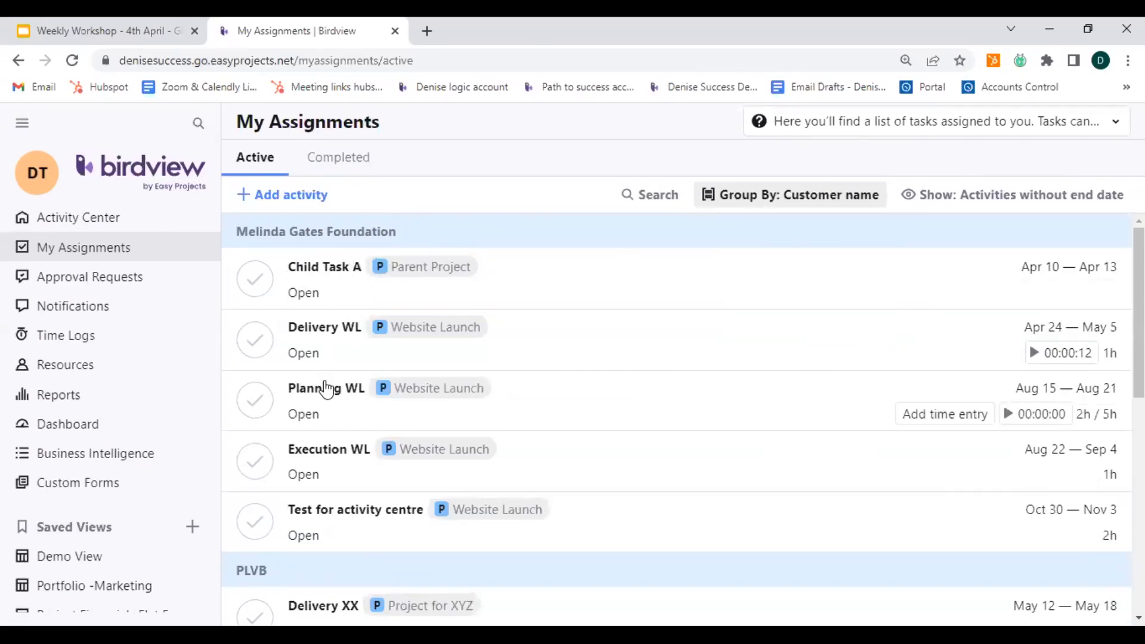
left_click(431, 275)
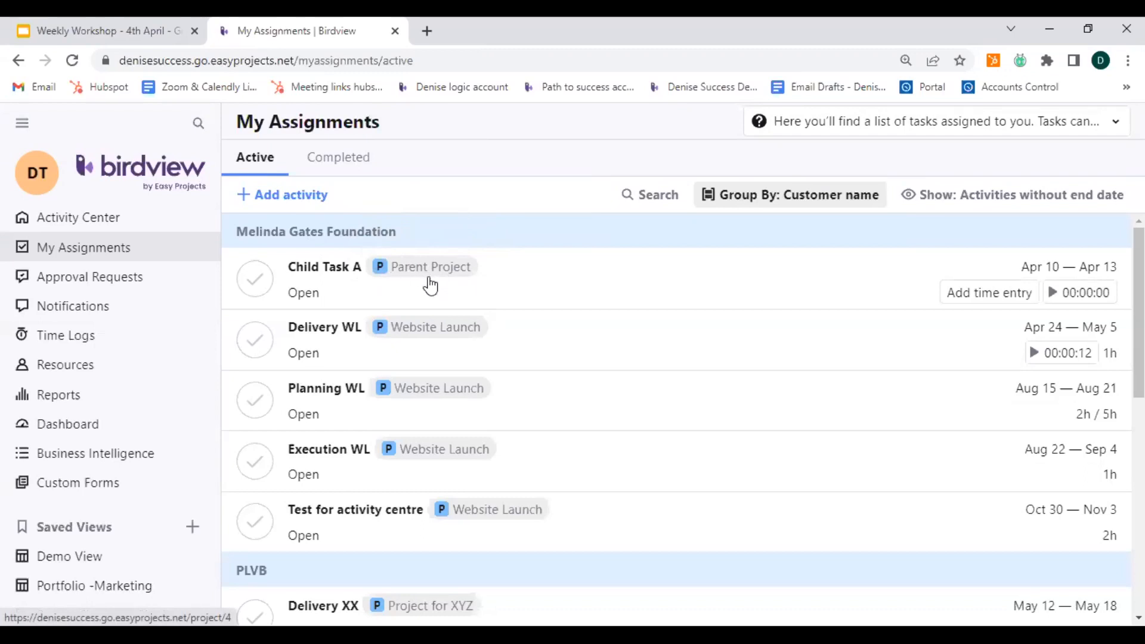
scroll(442, 401, "down", 2)
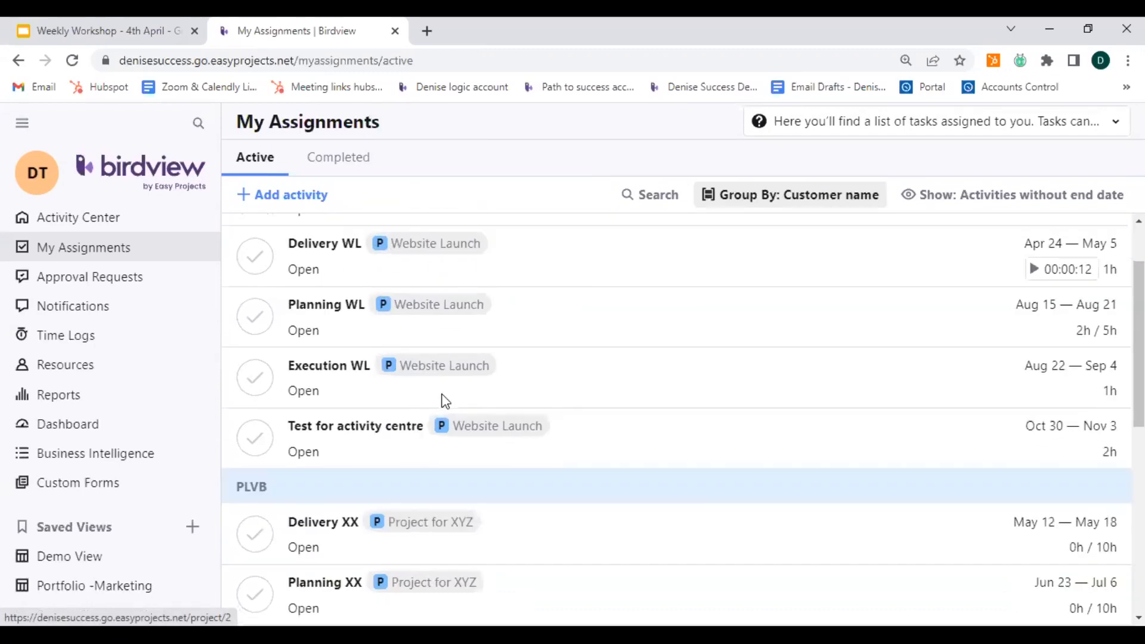
scroll(445, 401, "down", 6)
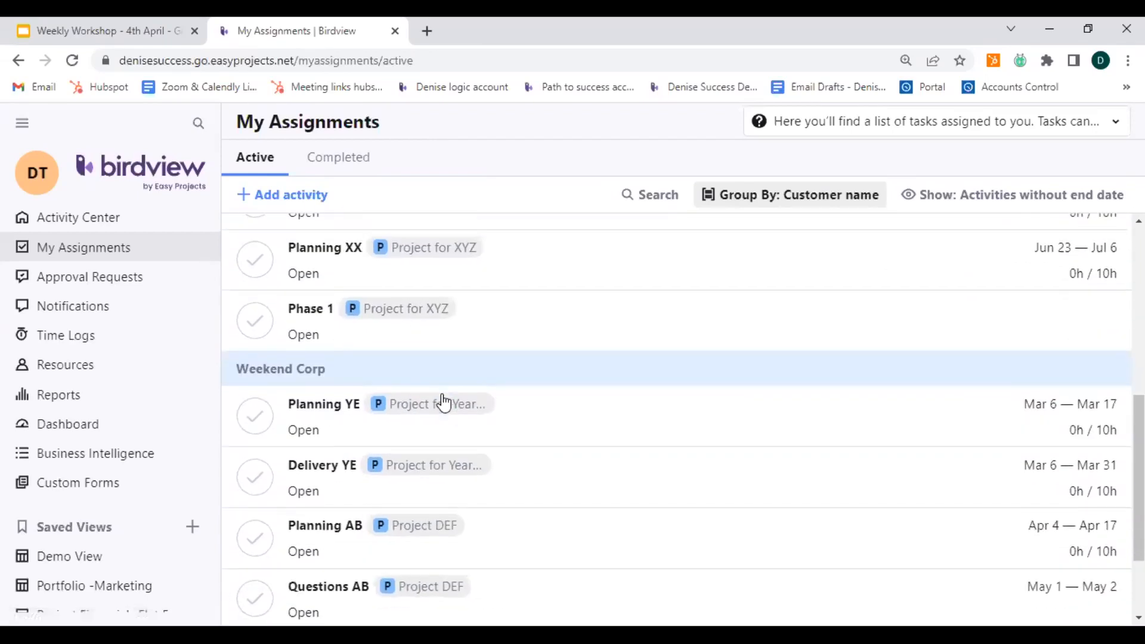
scroll(445, 401, "up", 7)
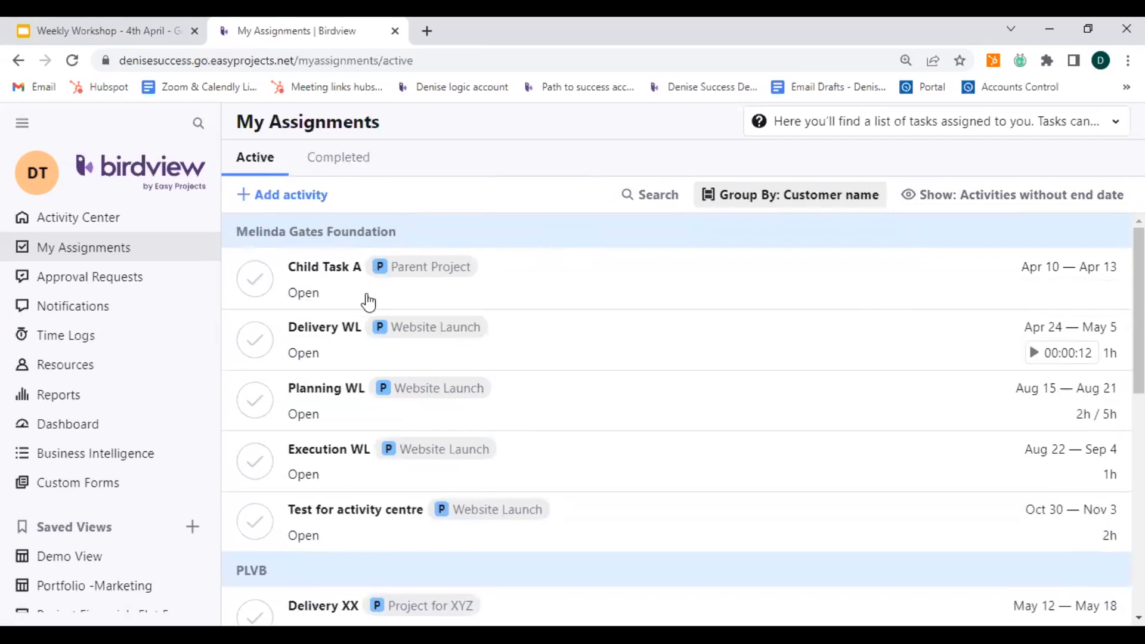
- Group the active assignments by End Date and review the Today, Later and Ongoing sections
left_click(795, 210)
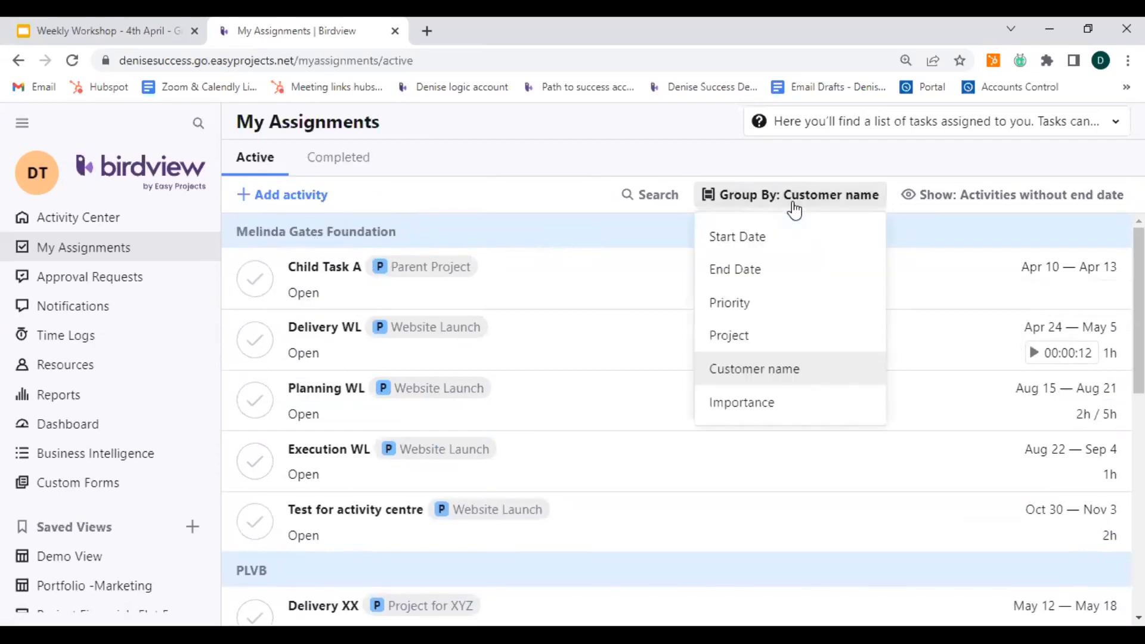
left_click(738, 271)
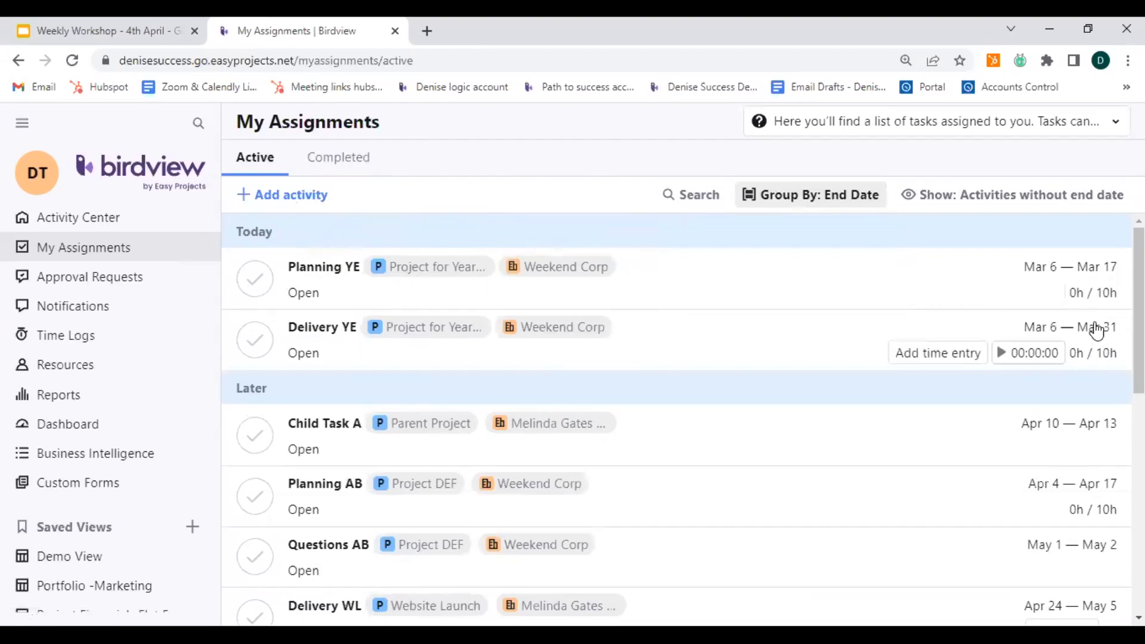
key("ctrl")
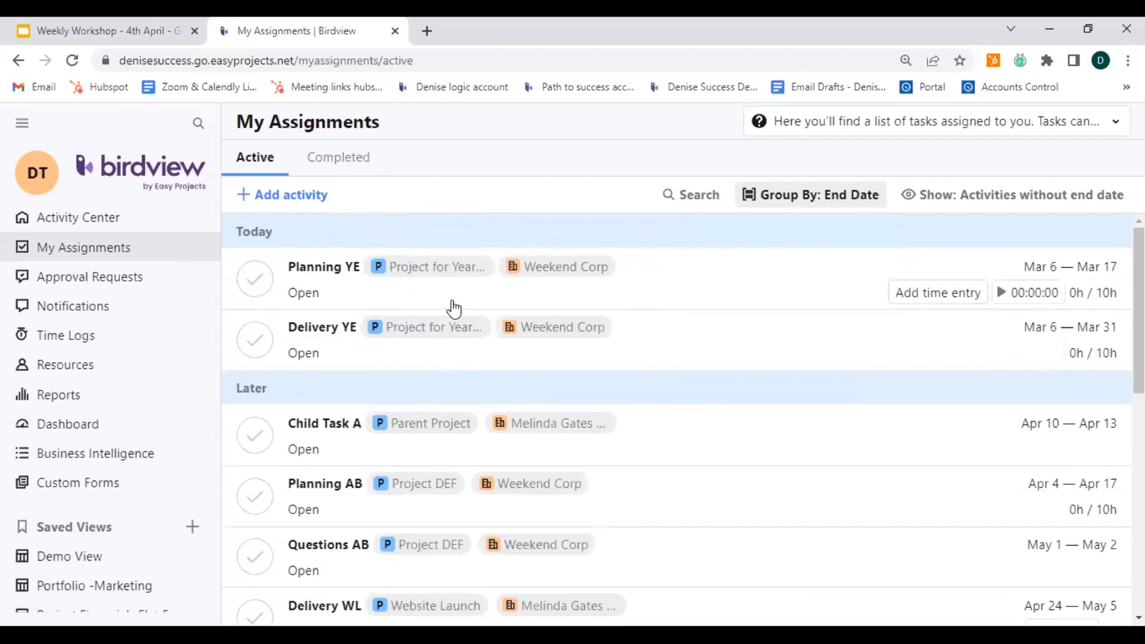
scroll(438, 367, "down", 2)
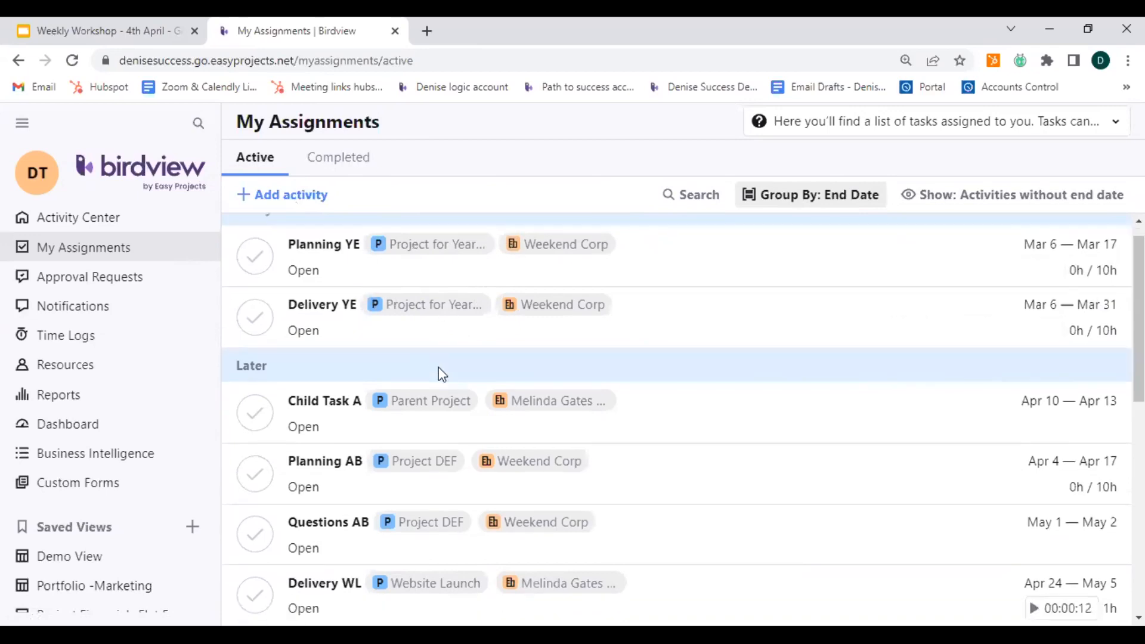
key("ctrl")
scroll(401, 442, "down", 4)
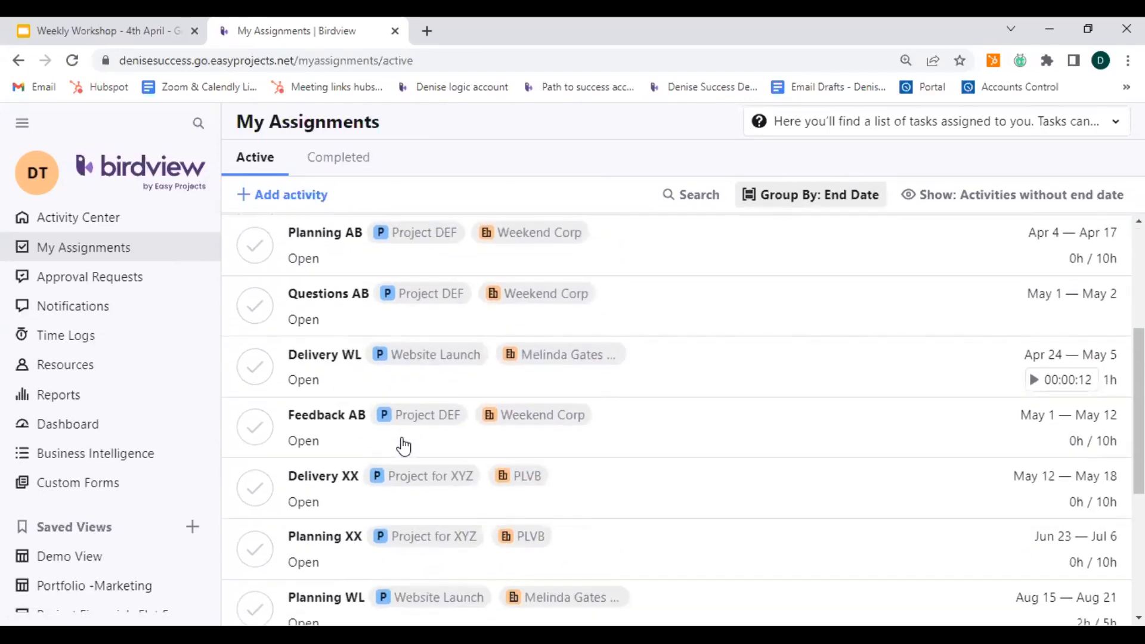
scroll(403, 446, "down", 7)
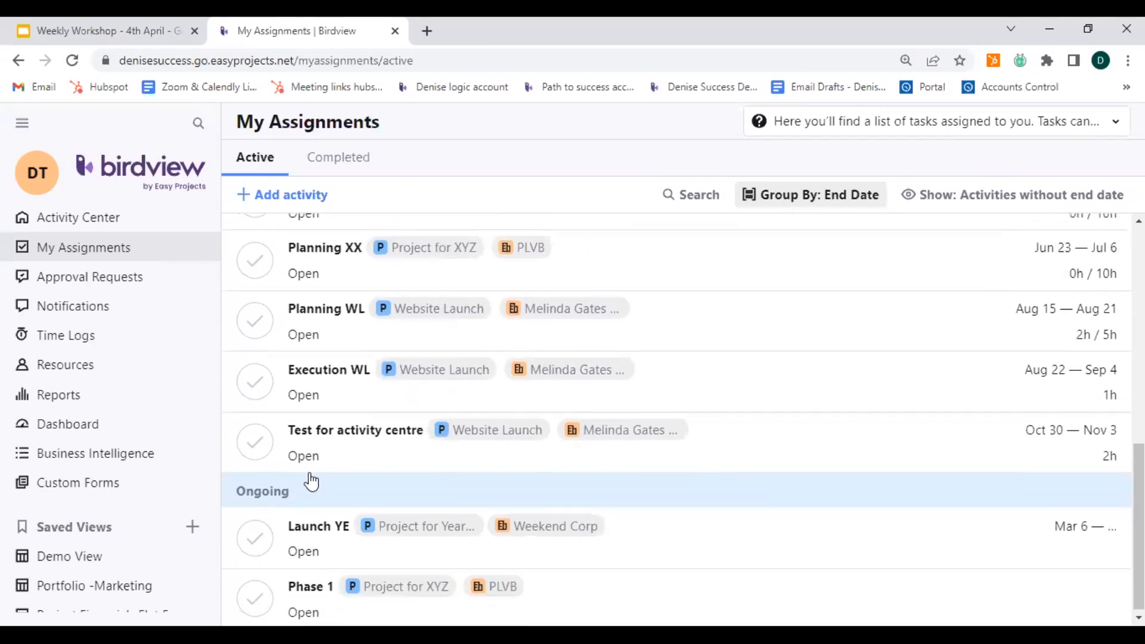
key("ctrl")
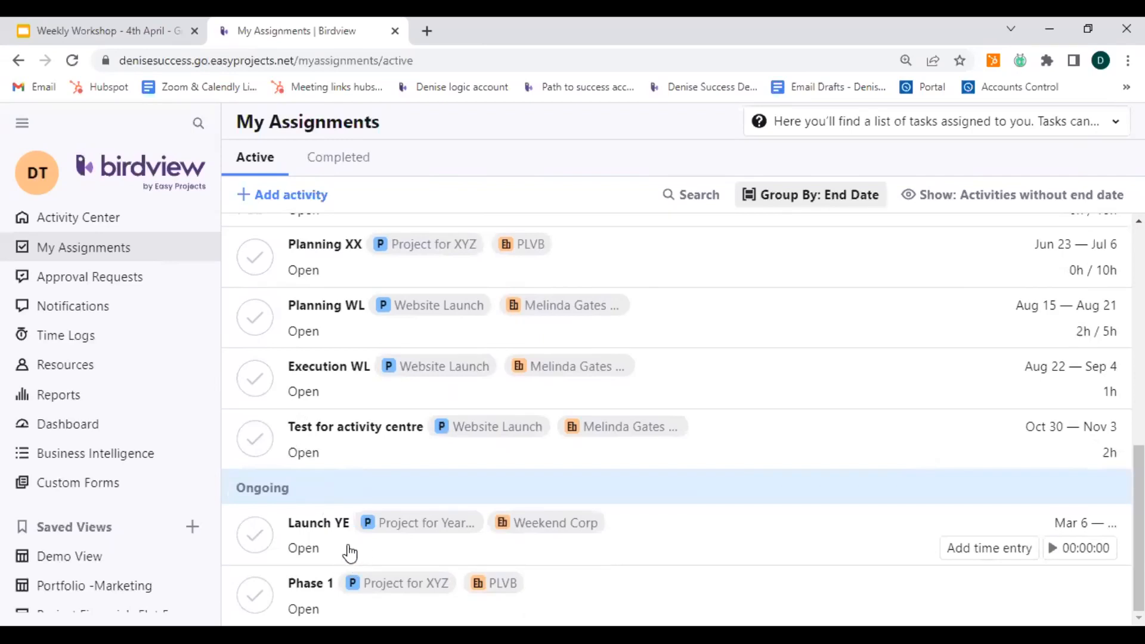
key("ctrl")
scroll(423, 565, "up", 9)
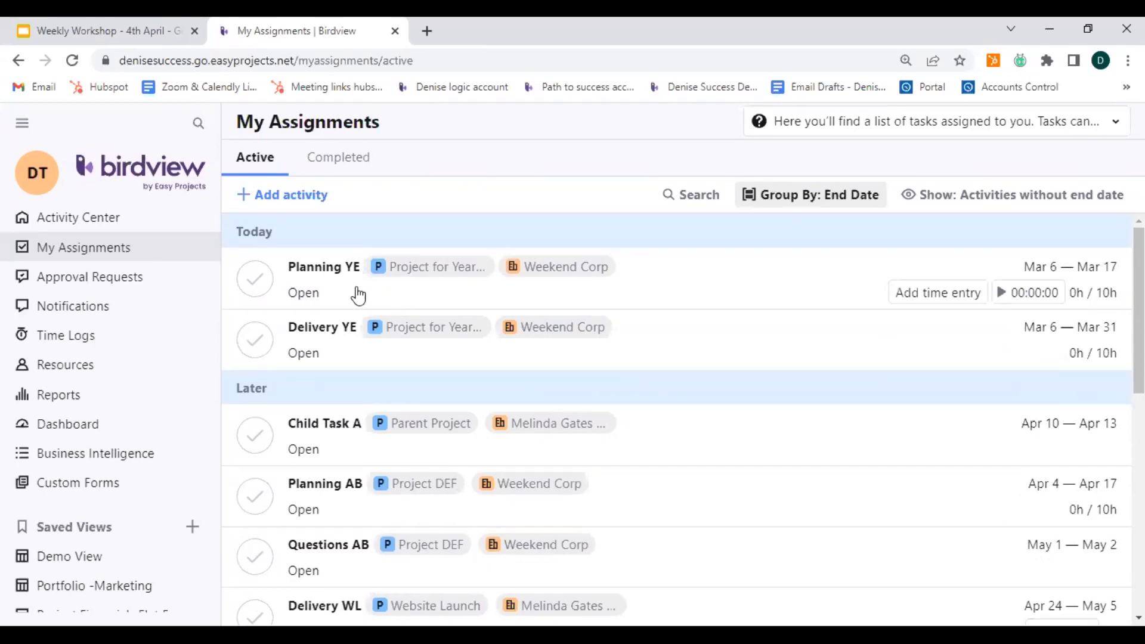
- Open the Planning YE task from the Today group, review its details, and close them
left_click(335, 275)
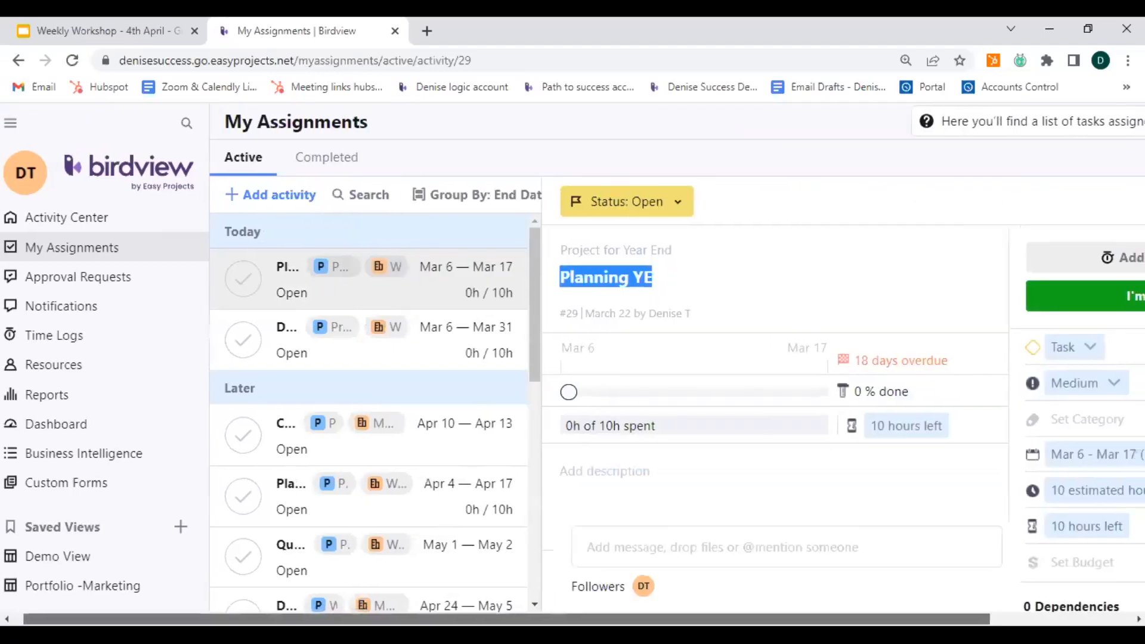
scroll(573, 358, "right", 5)
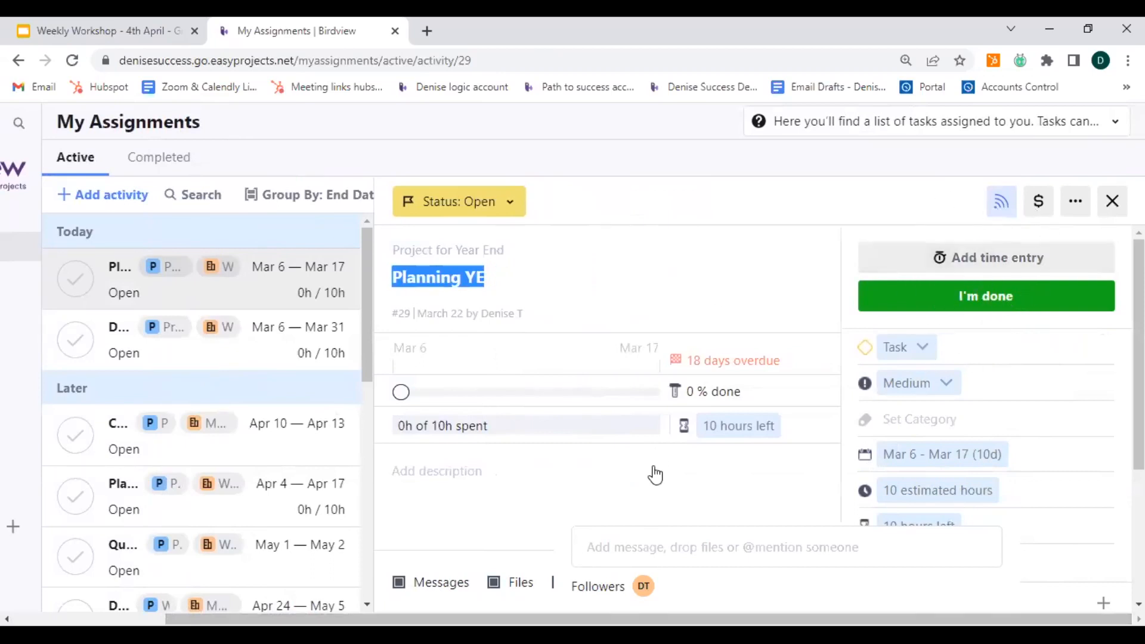
scroll(655, 475, "down", 2)
left_click(592, 422)
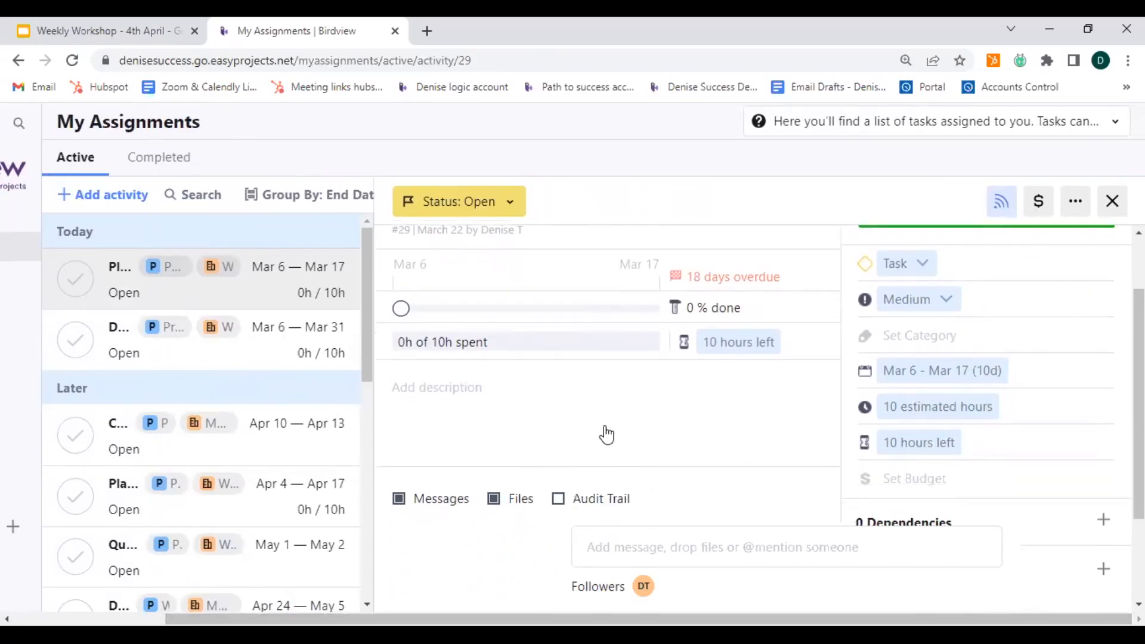
scroll(607, 434, "up", 2)
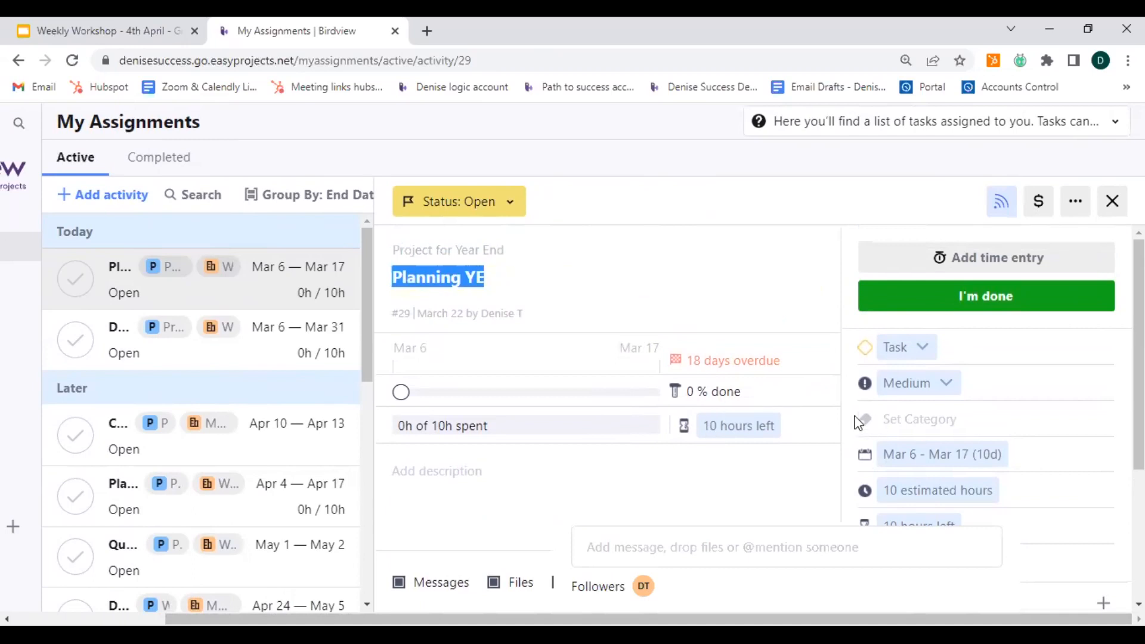
left_click(1114, 202)
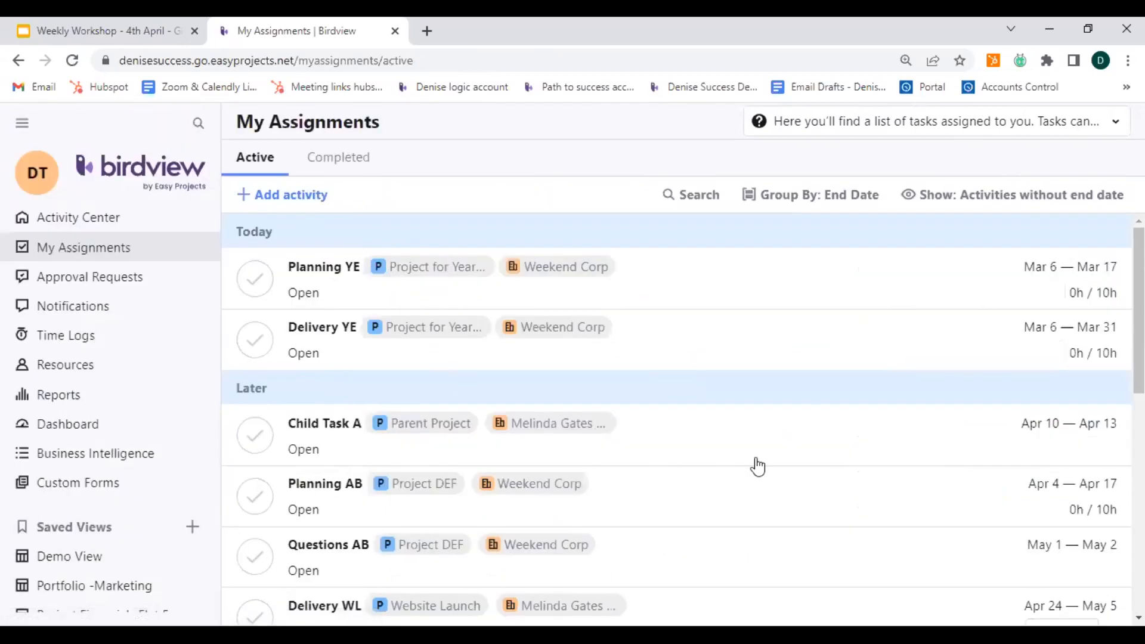
- Mark the Planning YE task as complete, check it among the completed assignments, and return to the active ones
left_click(264, 294)
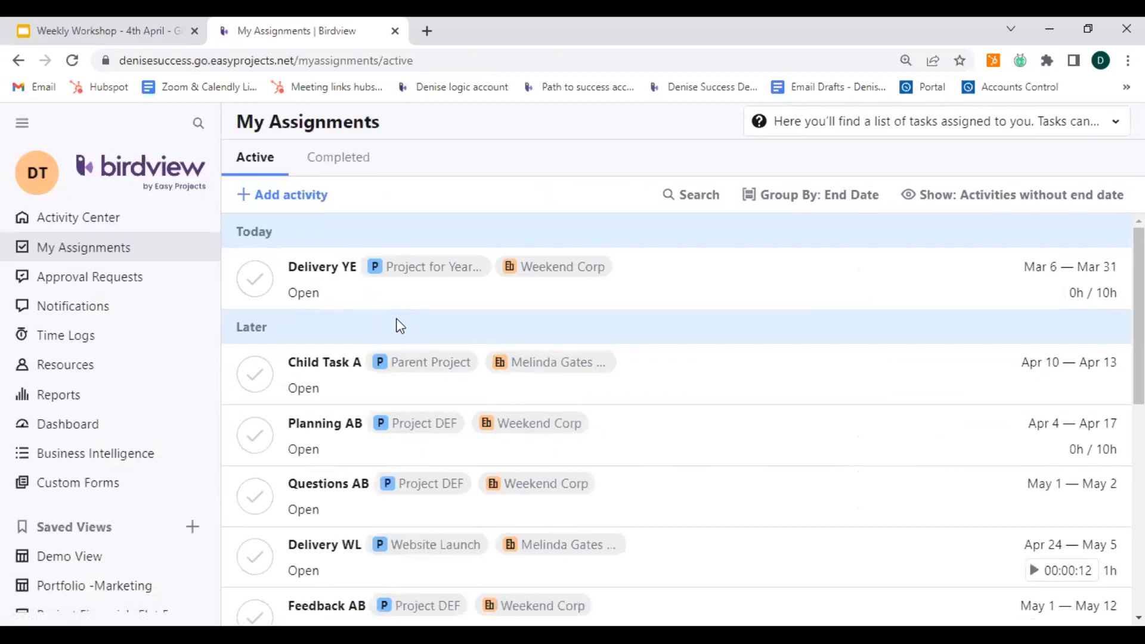
left_click(367, 169)
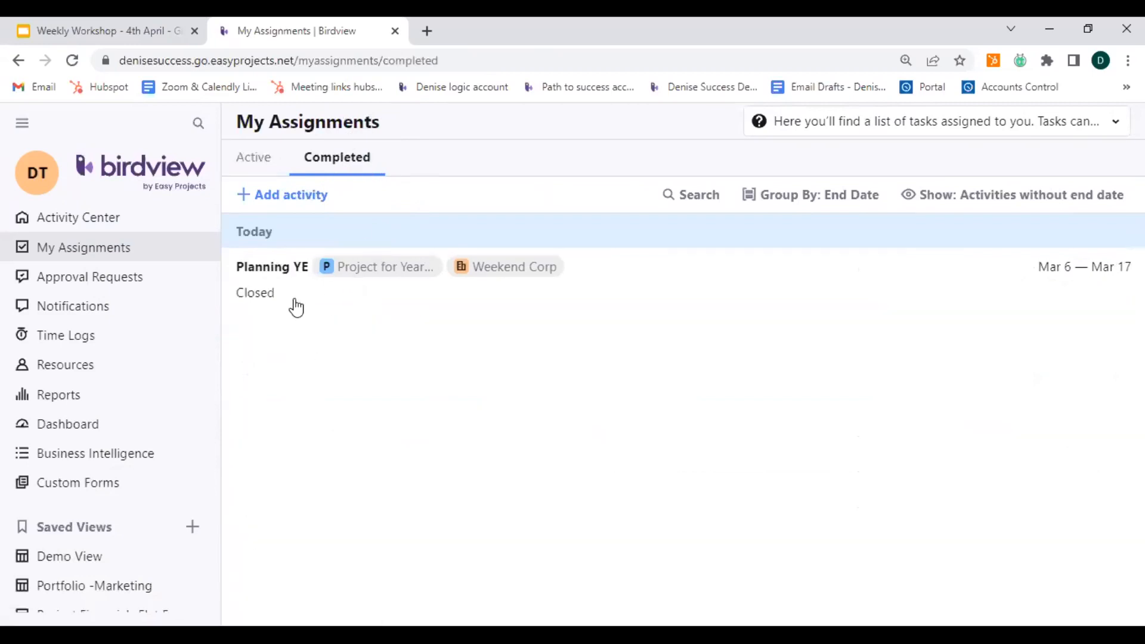
left_click(243, 177)
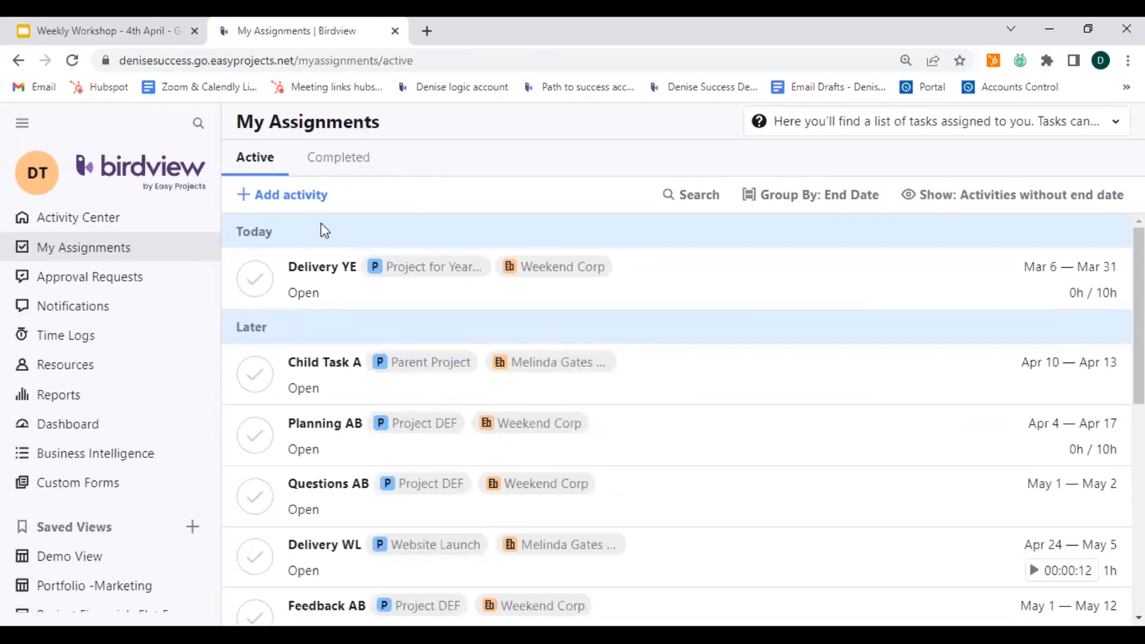
- Open the form for adding an activity, review its Project and Parent activity choices, and close it without saving
left_click(307, 202)
left_click(300, 201)
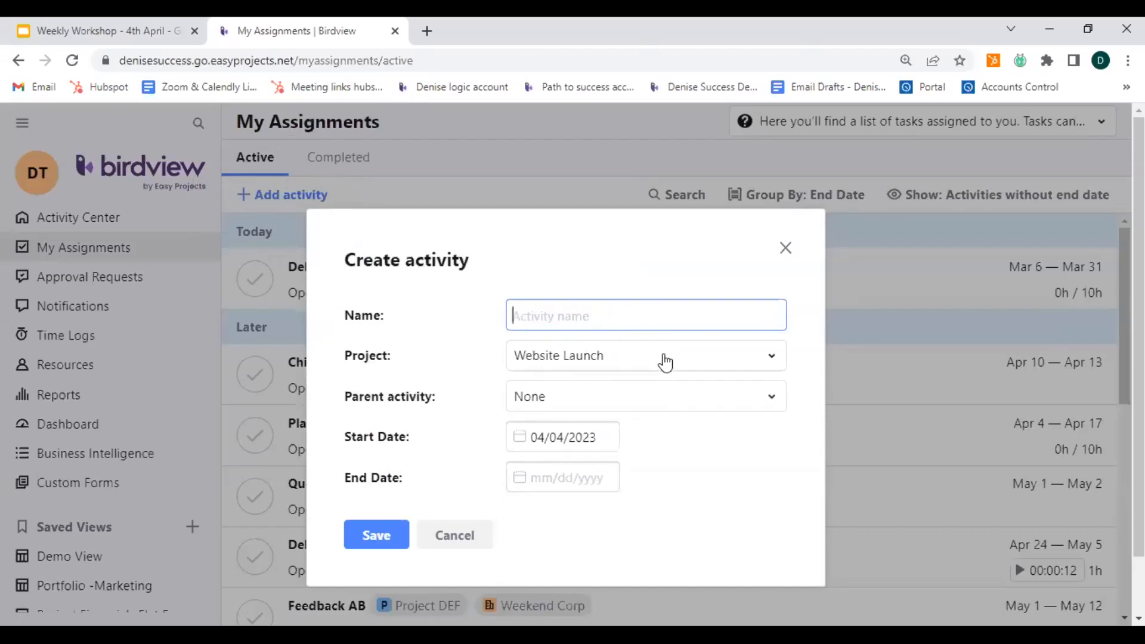
left_click(666, 361)
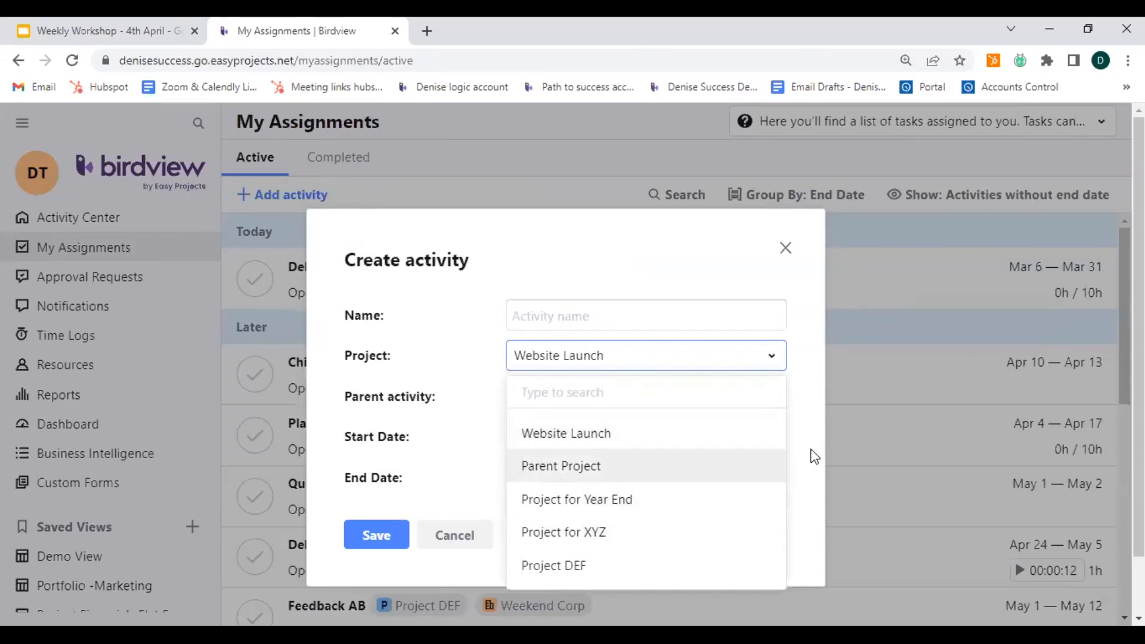
left_click(502, 401)
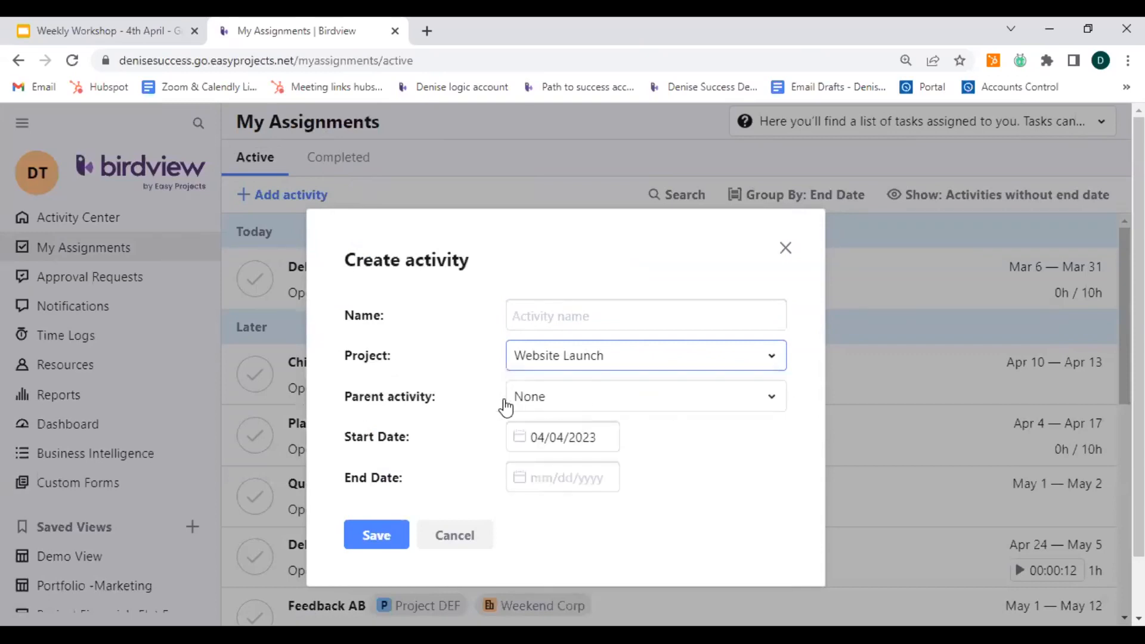
left_click(604, 408)
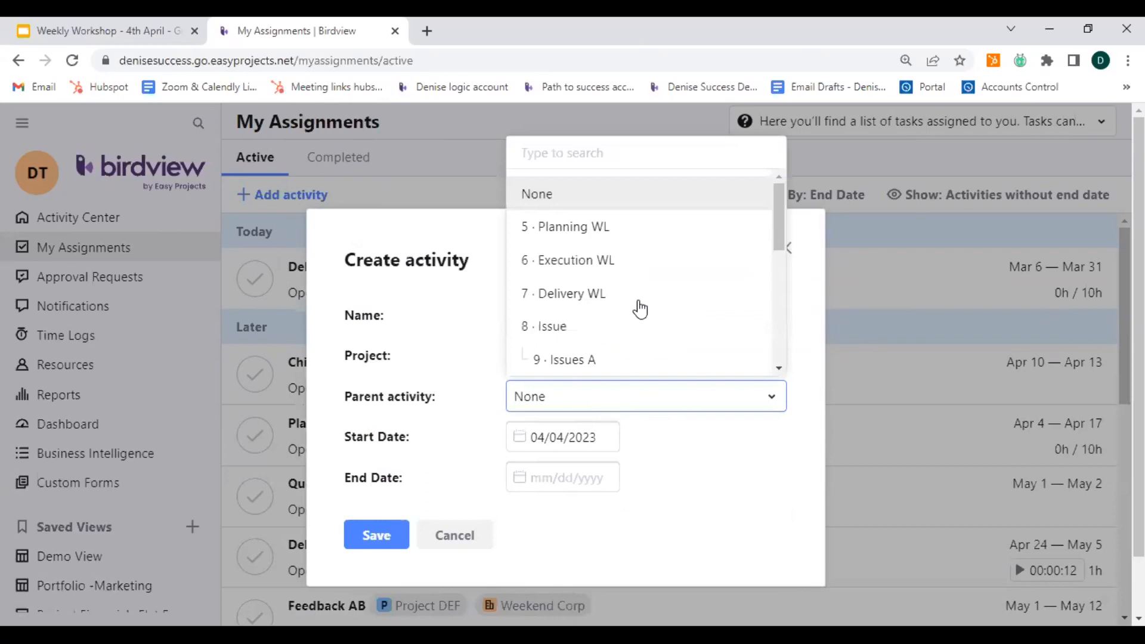
left_click(807, 457)
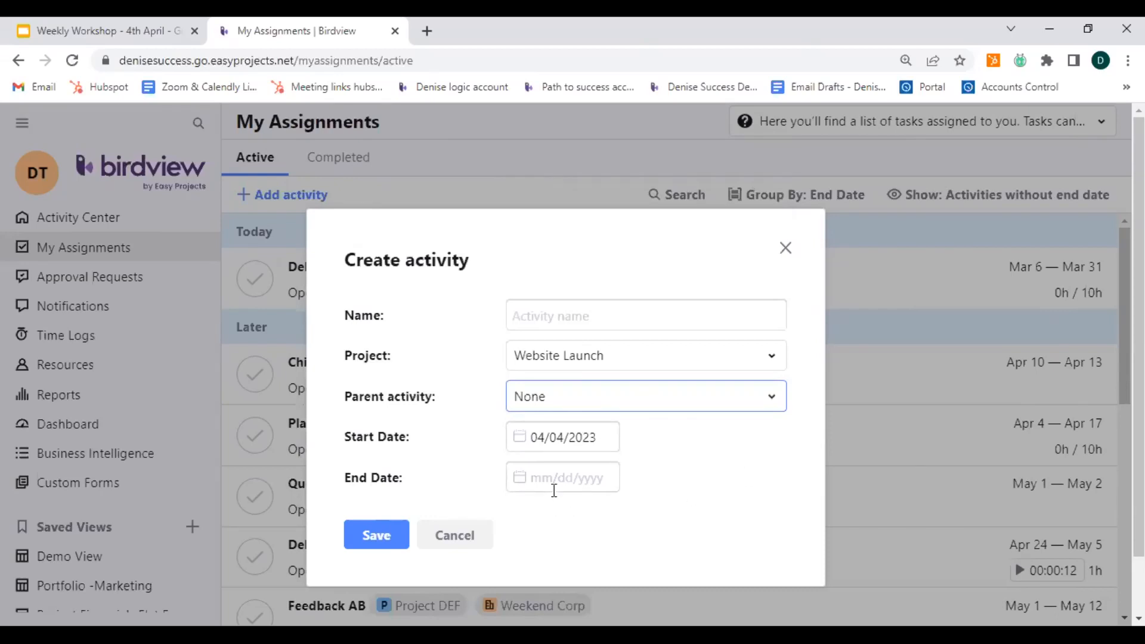
left_click(787, 249)
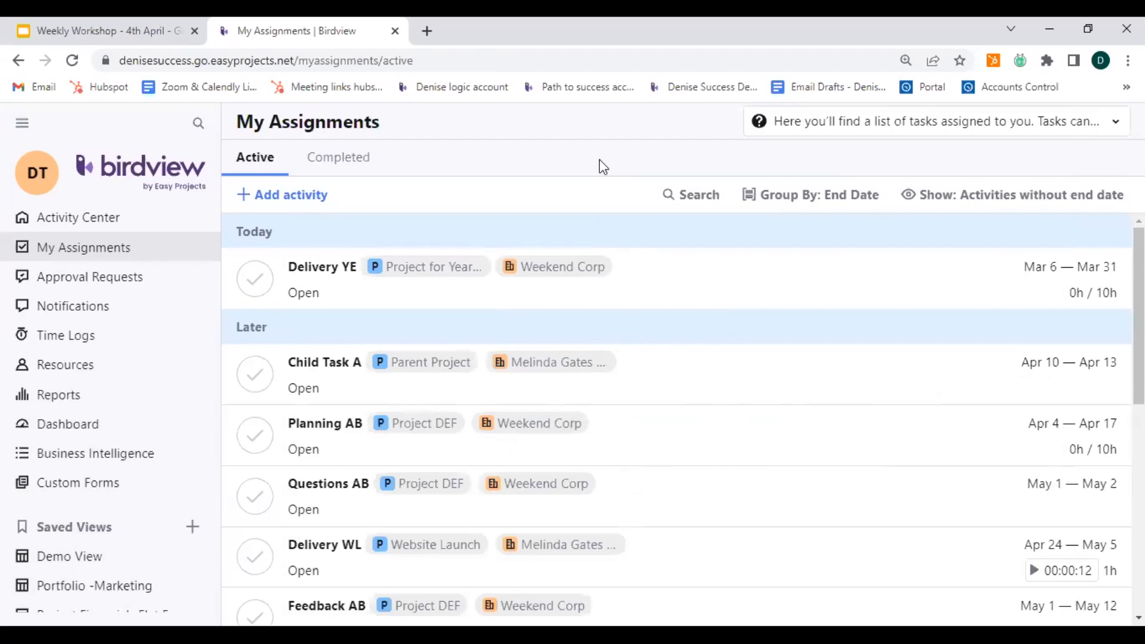
- Return to the Activity Center's project list
left_click(126, 222)
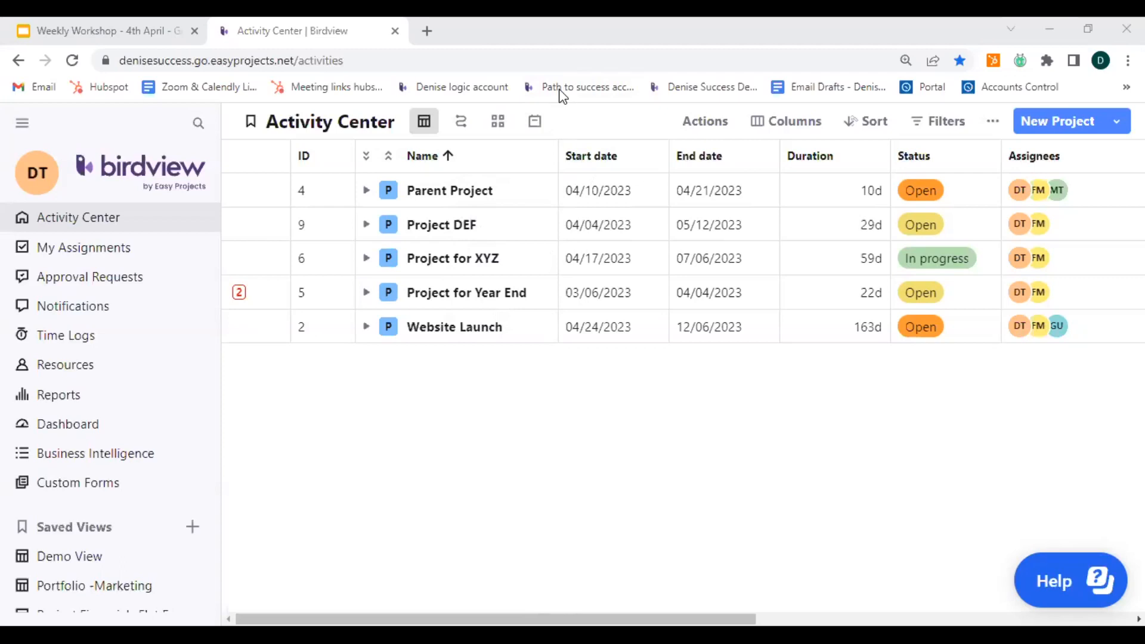
mouse_move(486, 236)
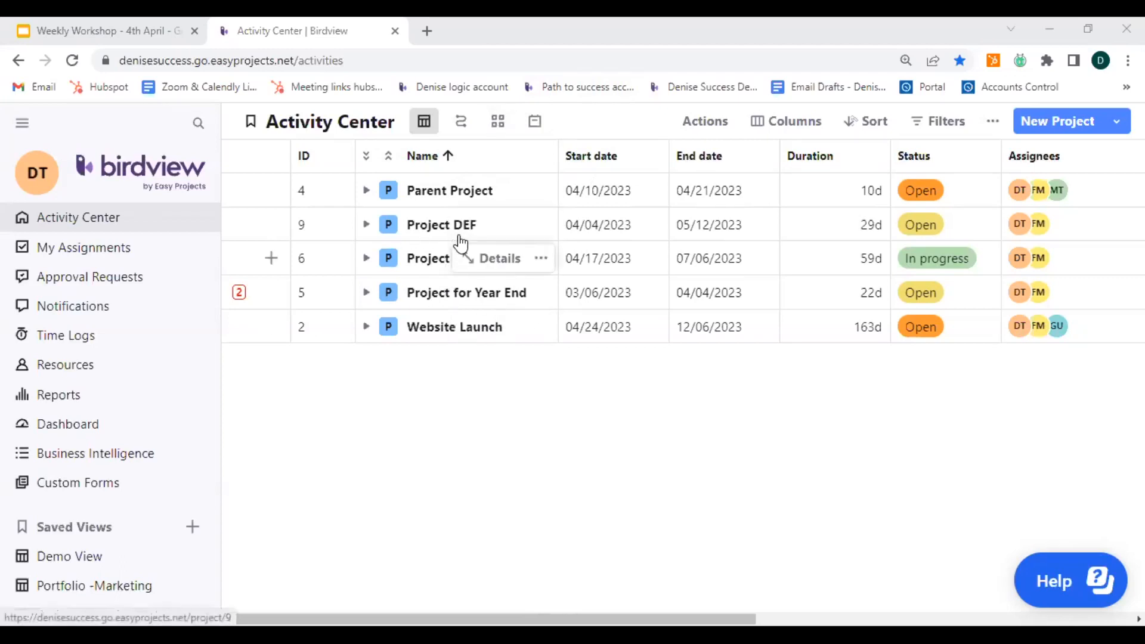
- Open the details of Project DEF and remove the Project Lead from its members
left_click(500, 225)
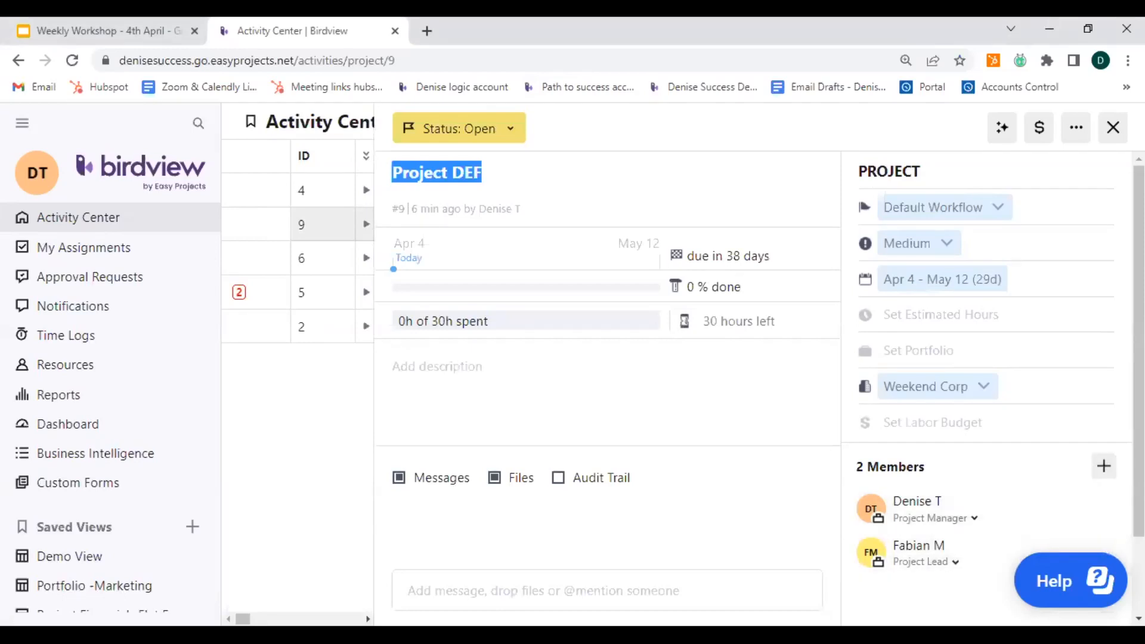
scroll(922, 470, "down", 2)
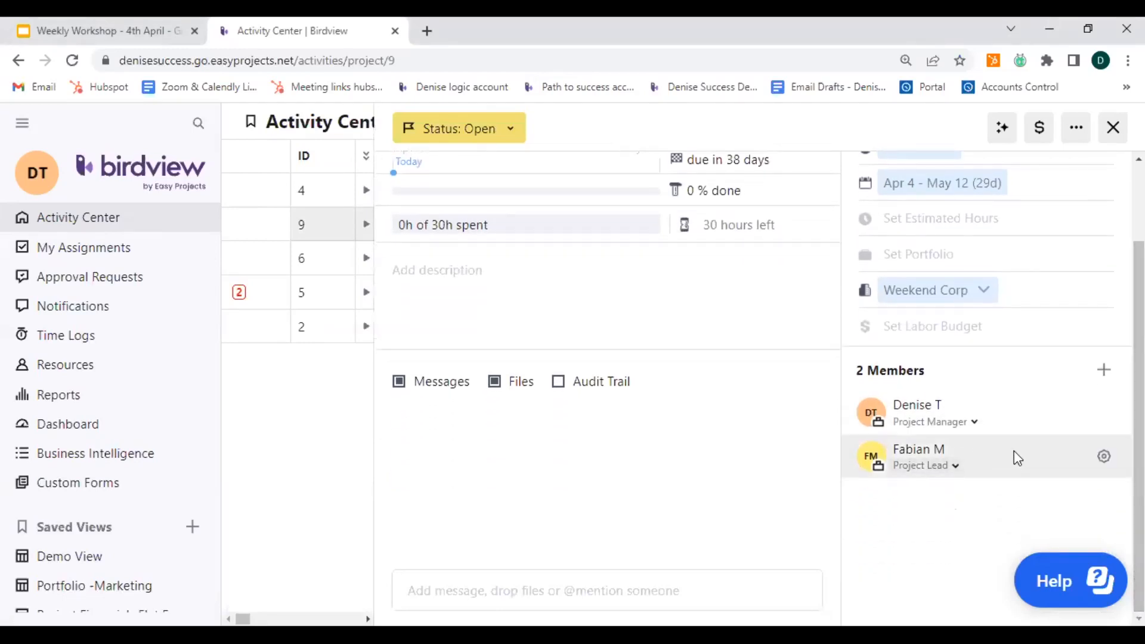
left_click(1106, 370)
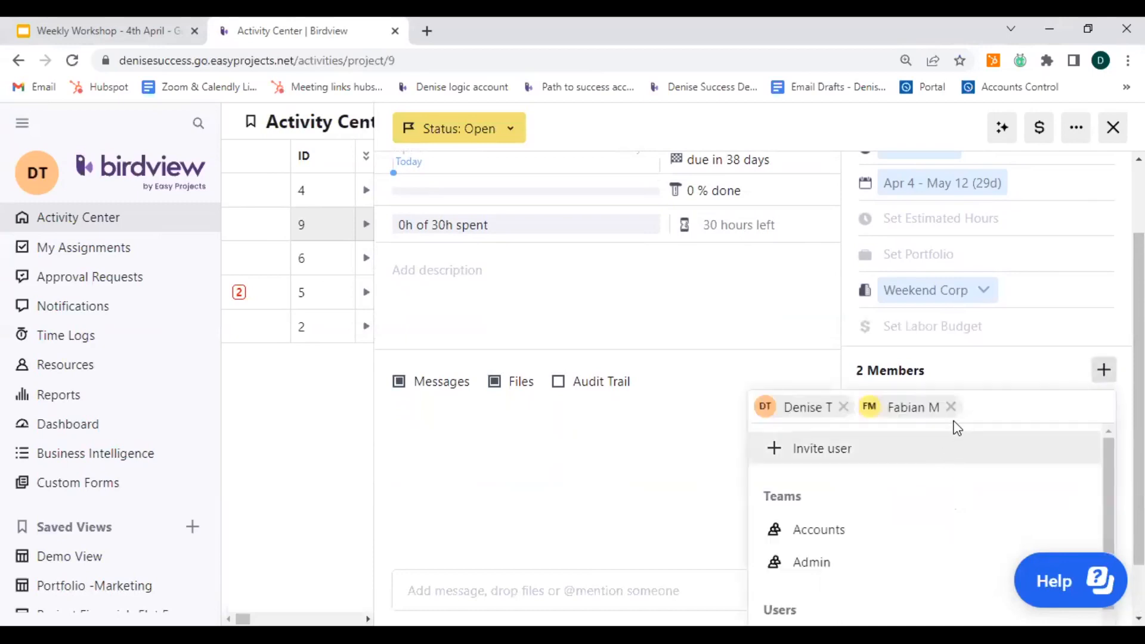
left_click(951, 408)
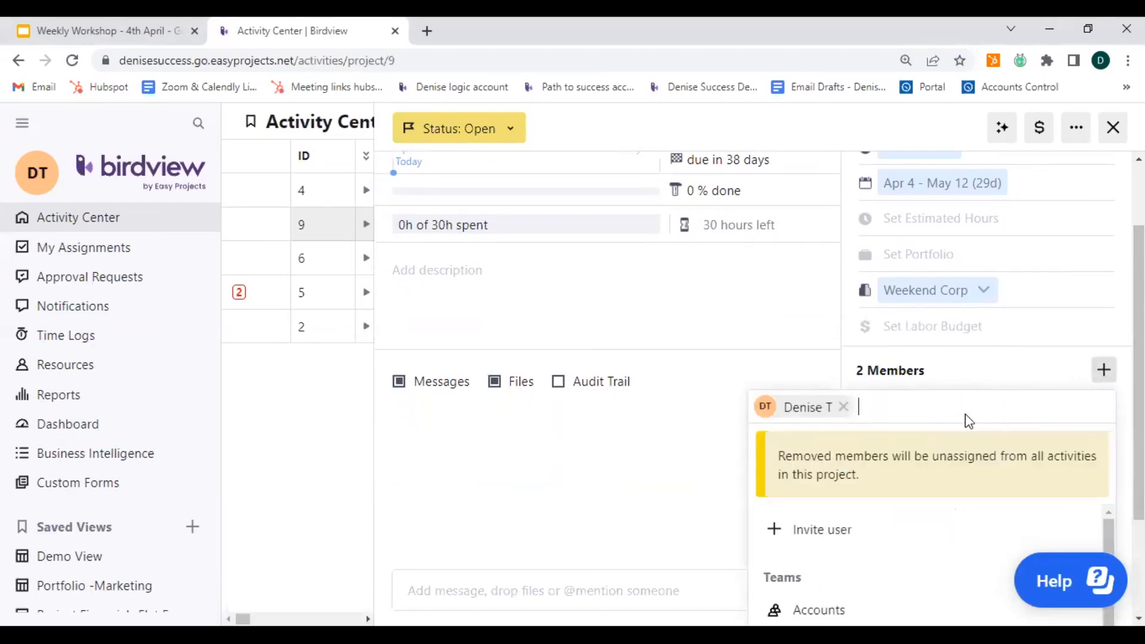
left_click(604, 468)
scroll(1022, 474, "up", 2)
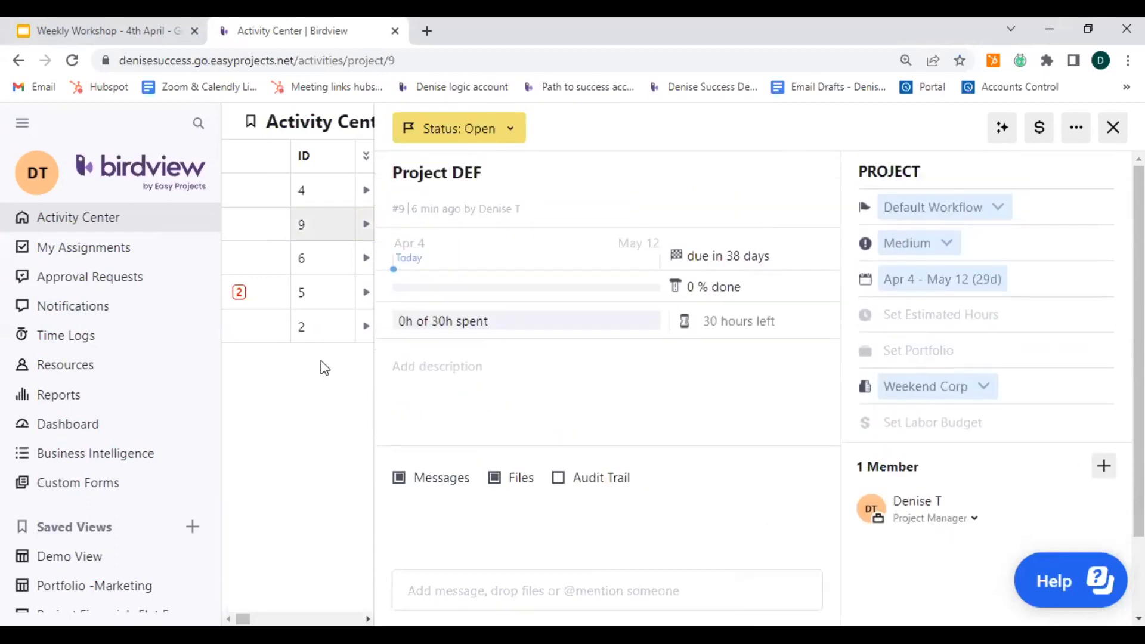
- Review the active tasks in My Assignments, then return to the Activity Center's project list
left_click(95, 256)
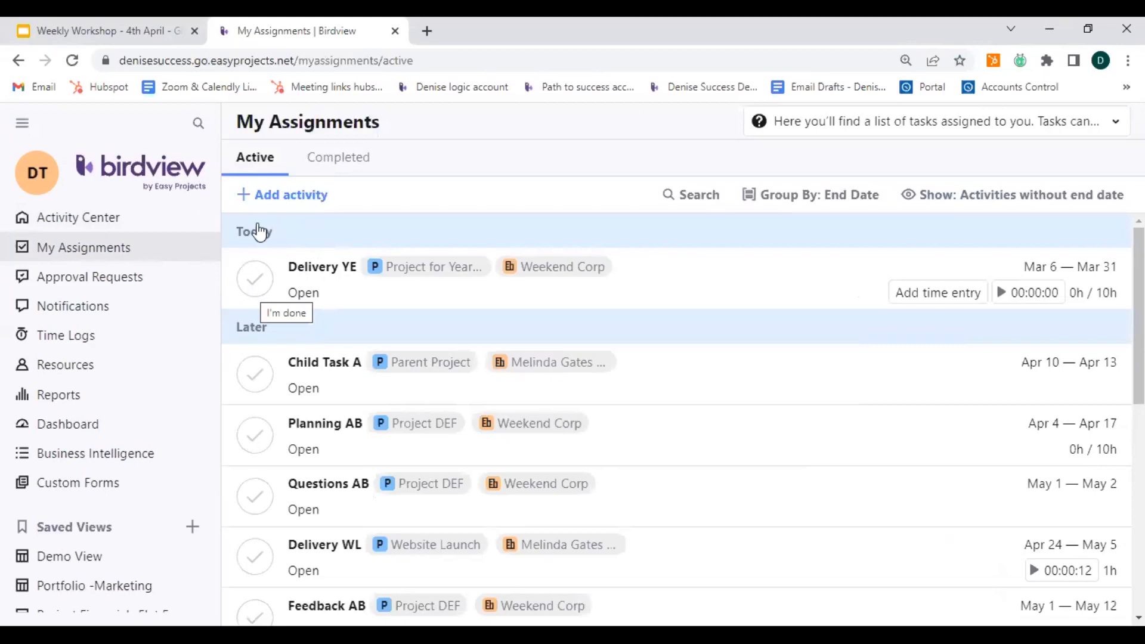
left_click(78, 217)
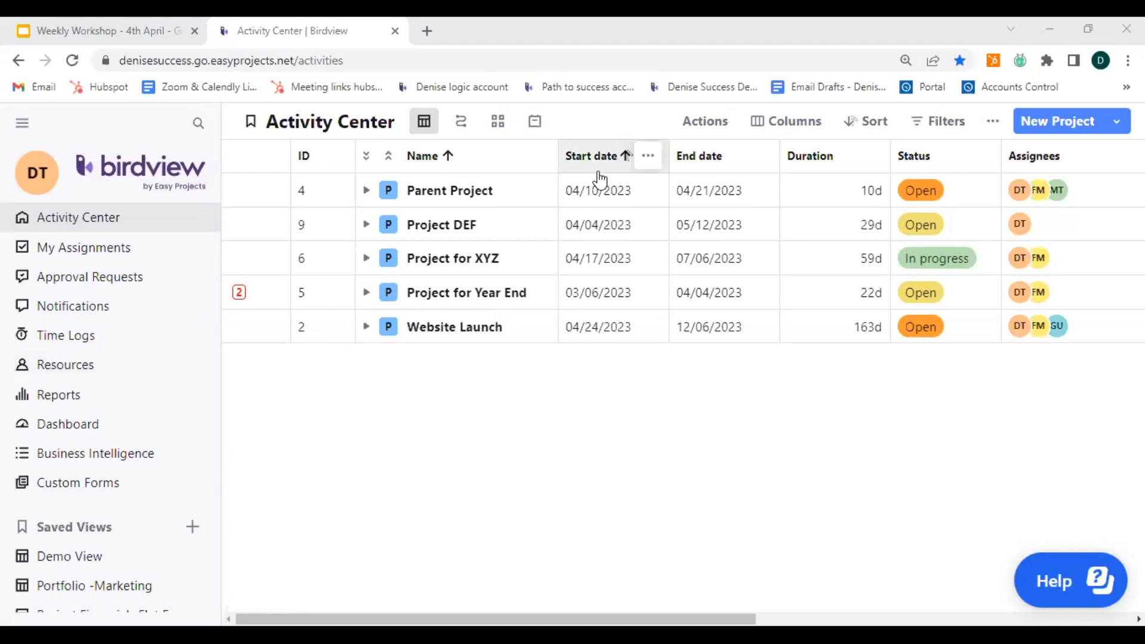
- Expand Parent Project, open Parent Task A's details, review the assignee choices, and open its hours scheduling
left_click(365, 191)
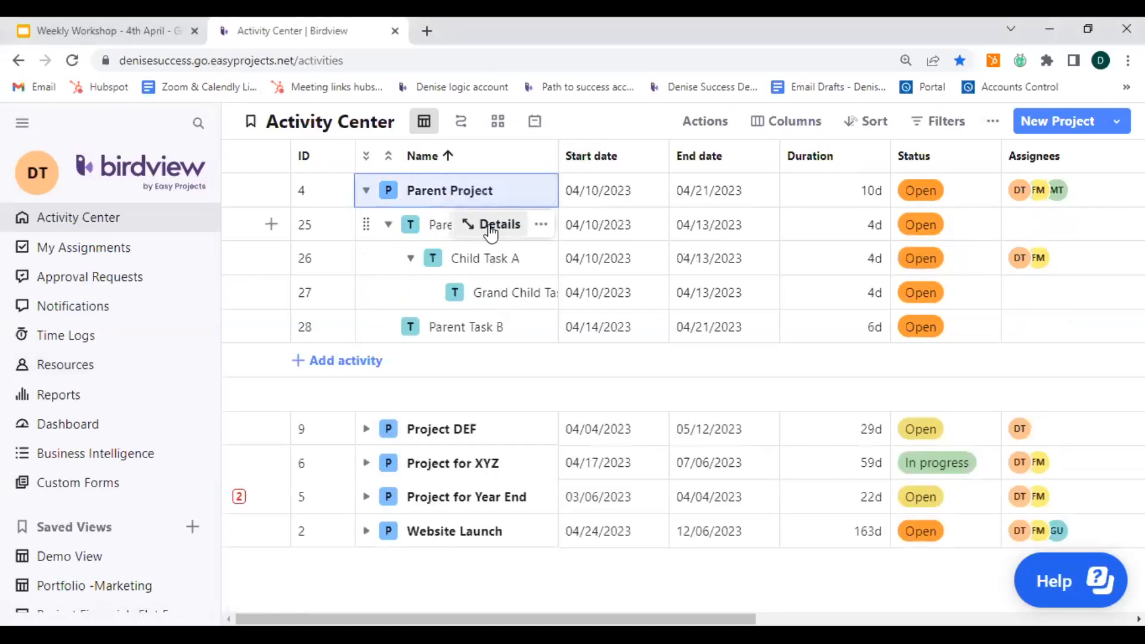
left_click(491, 227)
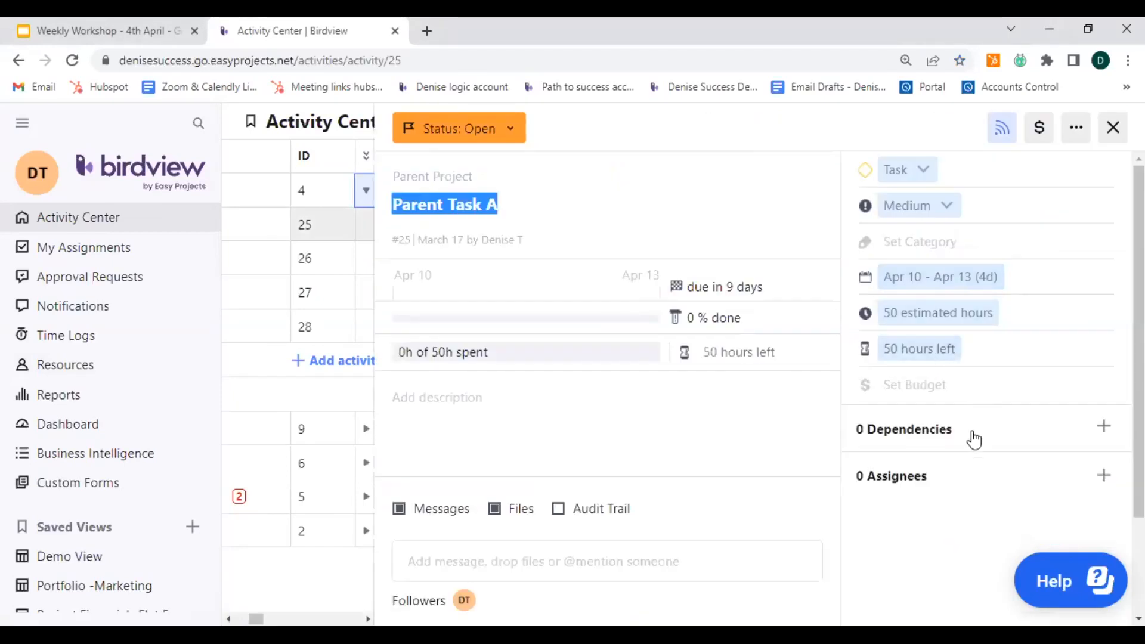
left_click(1105, 475)
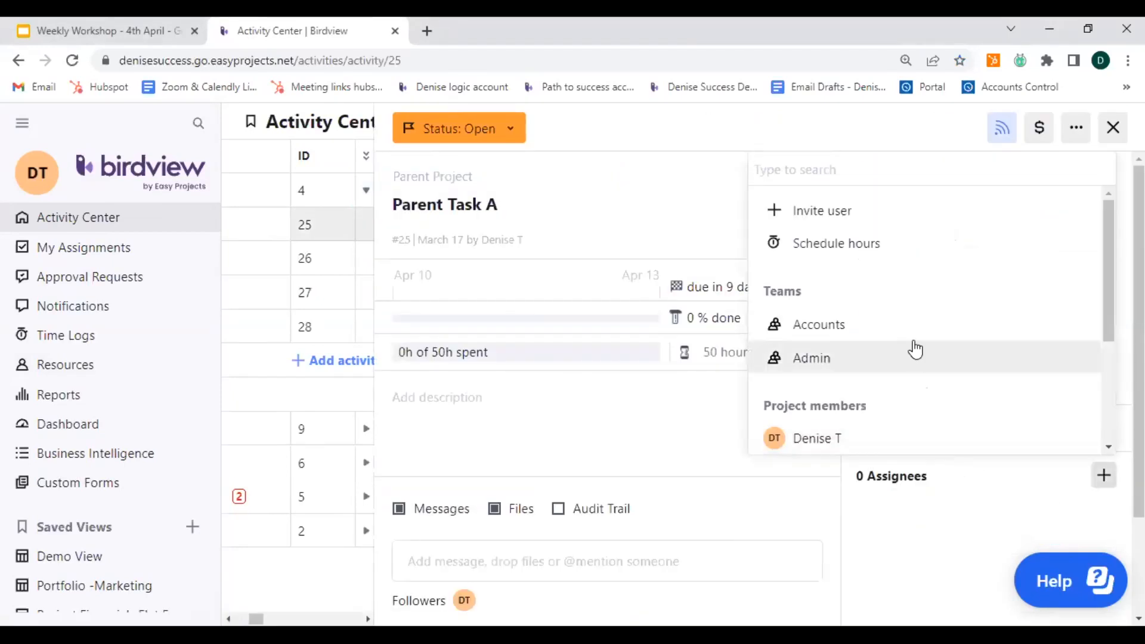
scroll(883, 381, "down", 3)
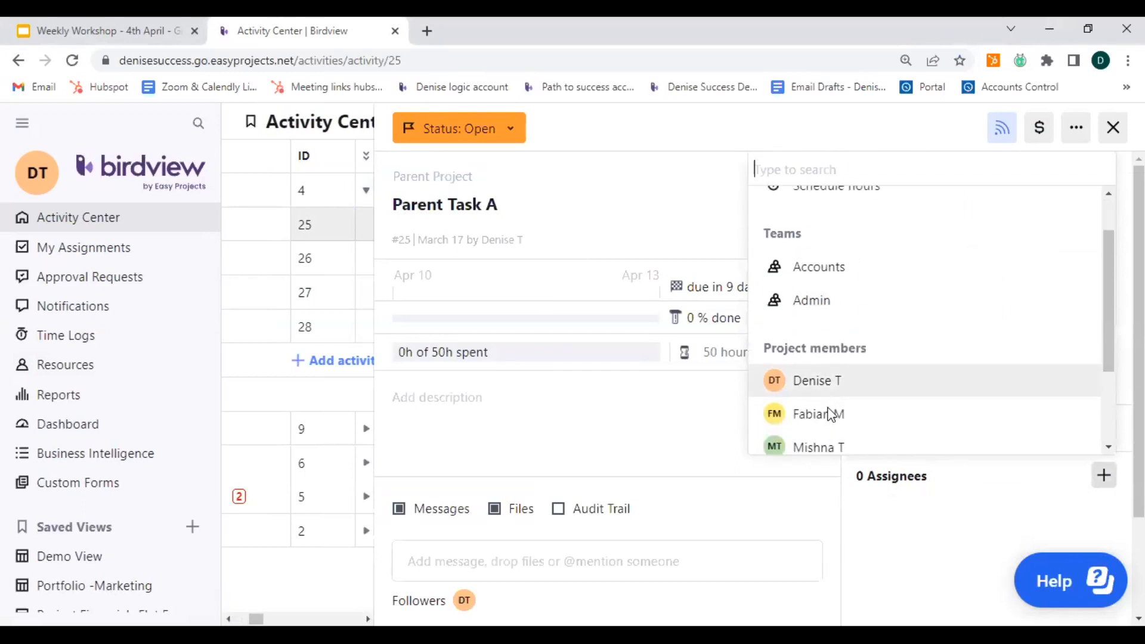
scroll(857, 328, "up", 3)
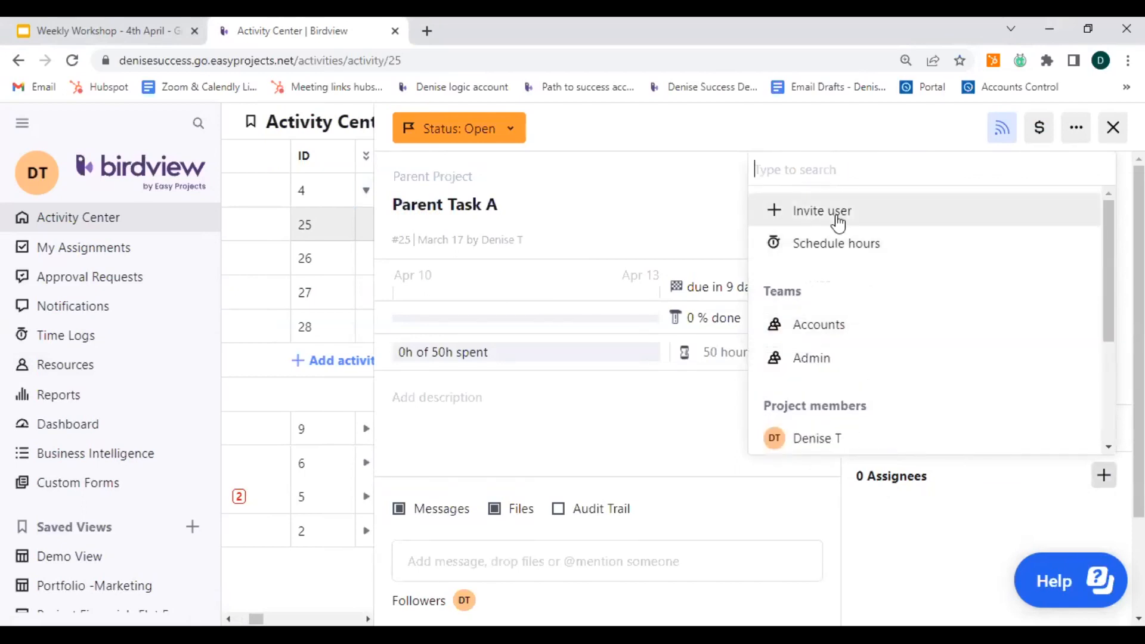
left_click(916, 255)
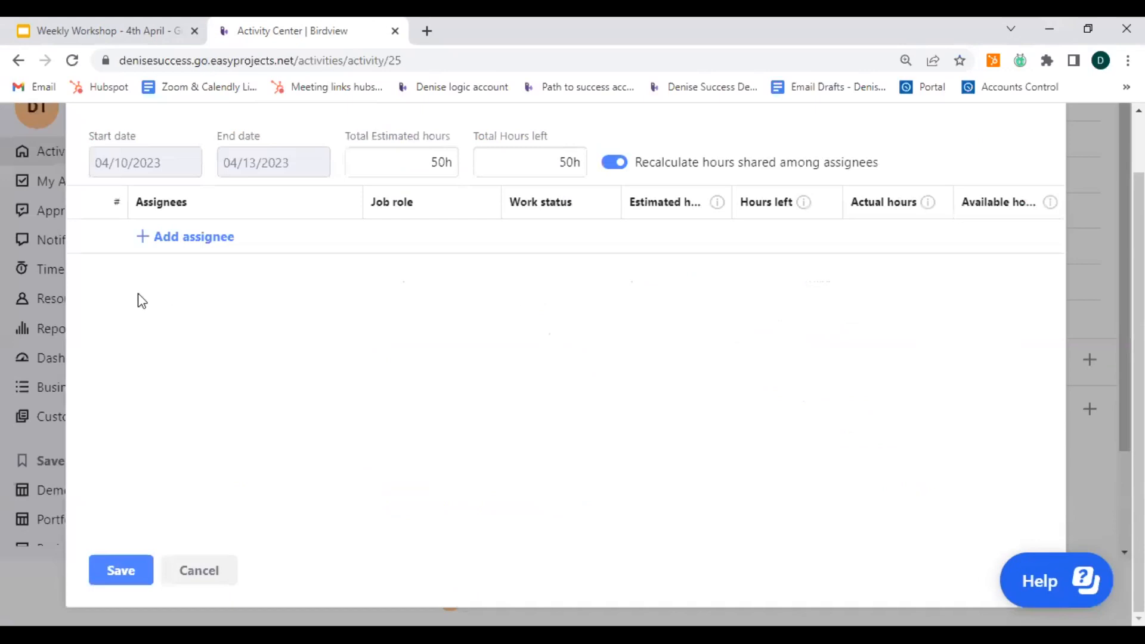
- Add the first two listed project members, the Project Manager and the Collaborator, as assignees of Parent Task A
left_click(144, 245)
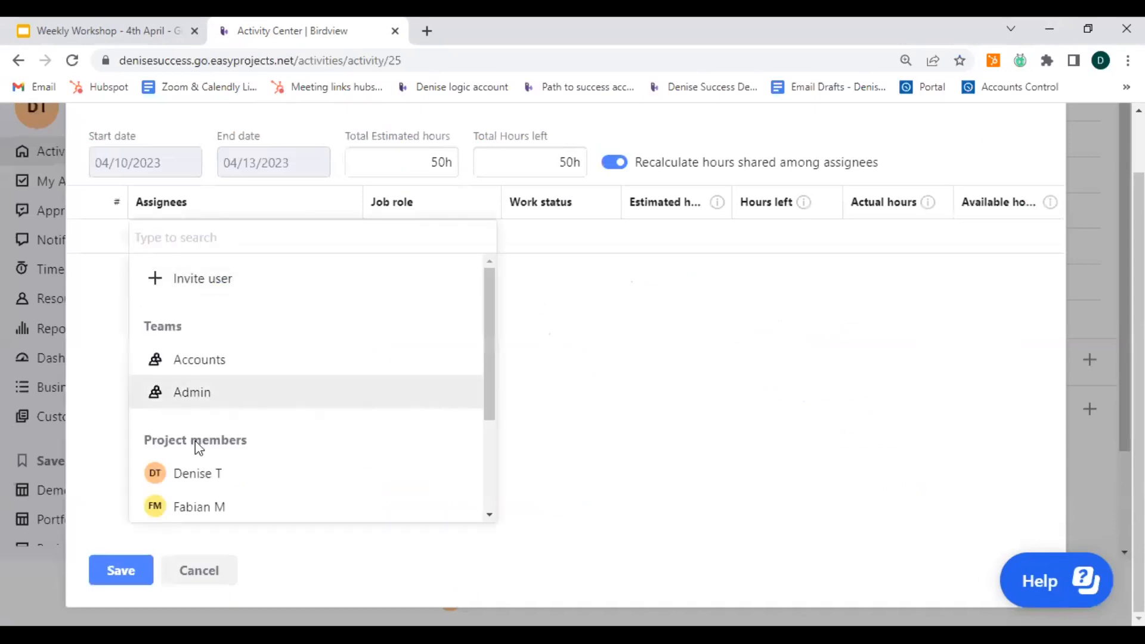
left_click(194, 486)
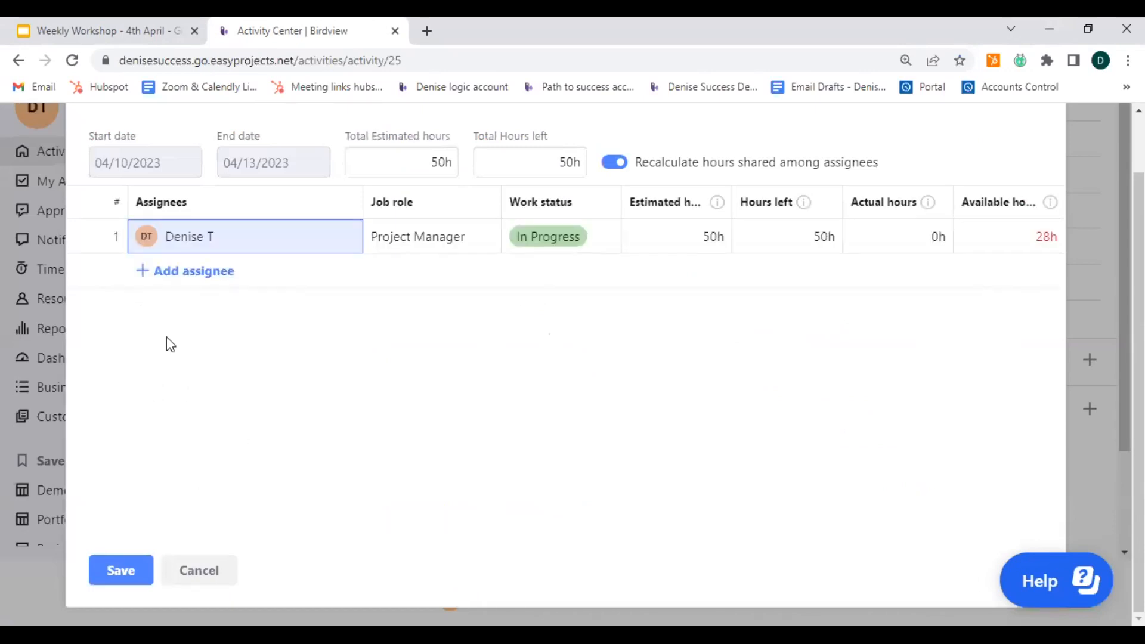
left_click(158, 271)
left_click(239, 498)
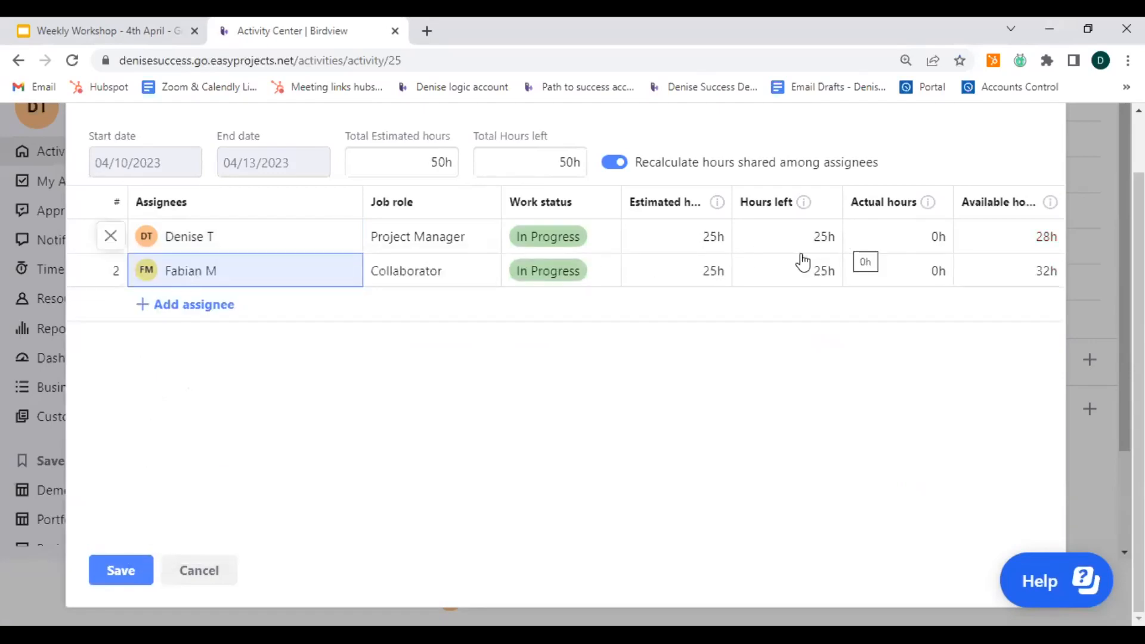
- Set the Project Manager's work status to I'm done and save Parent Task A's assignee schedule
left_click(565, 239)
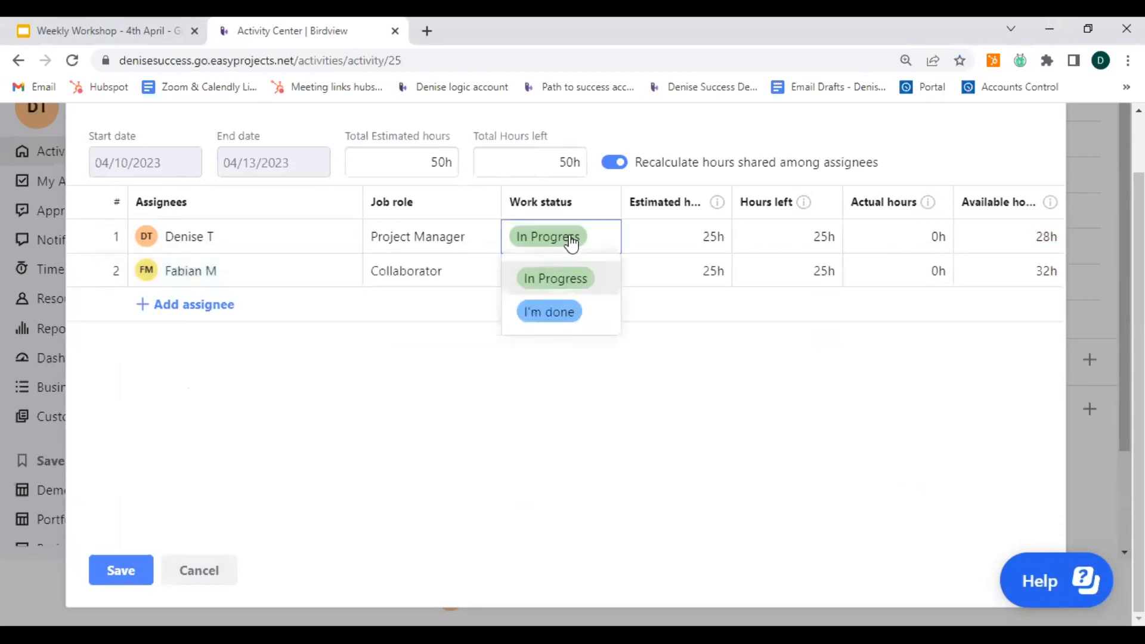
left_click(555, 313)
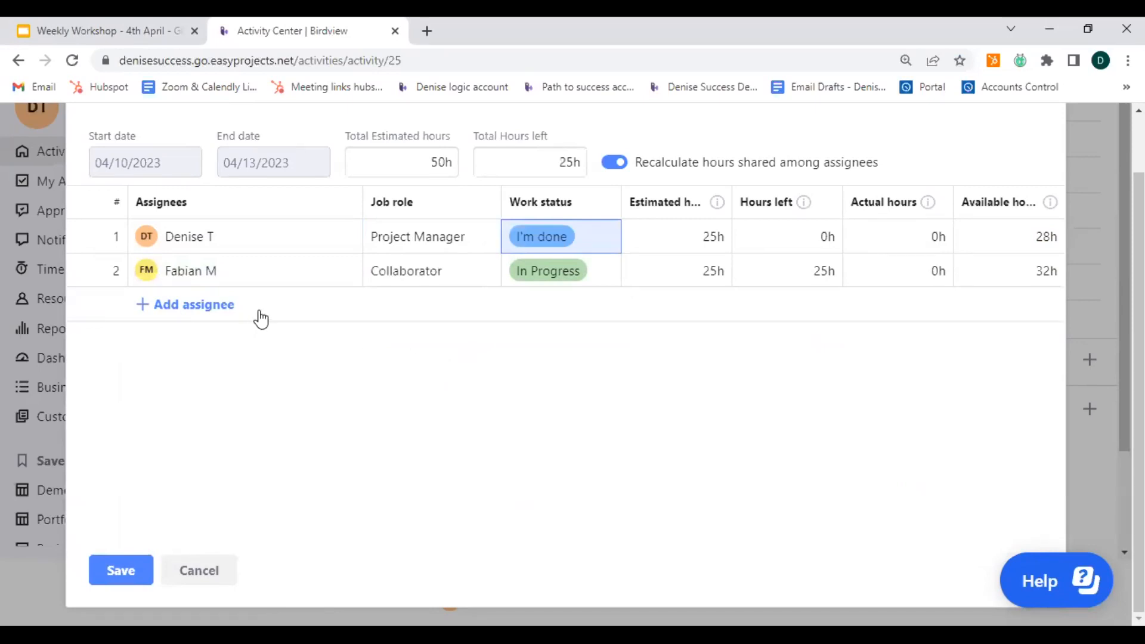
left_click(118, 576)
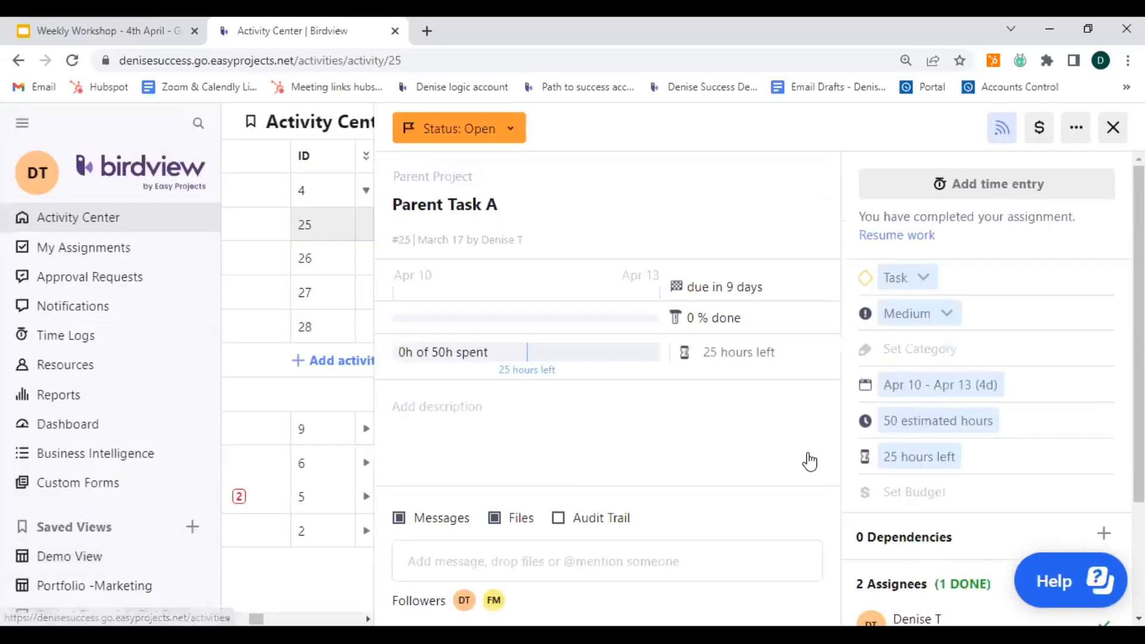